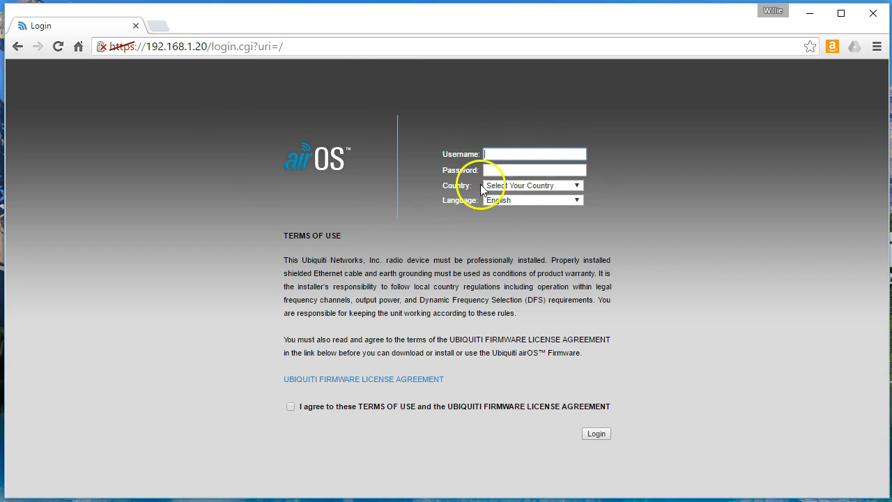
Log into the radio at 192.168.1.20 with the default credentials, country United States, terms accepted
key(Tab)
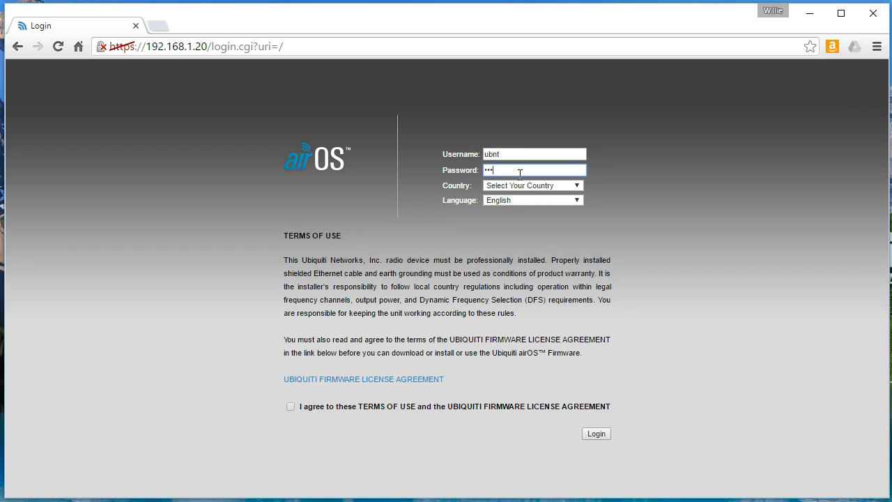
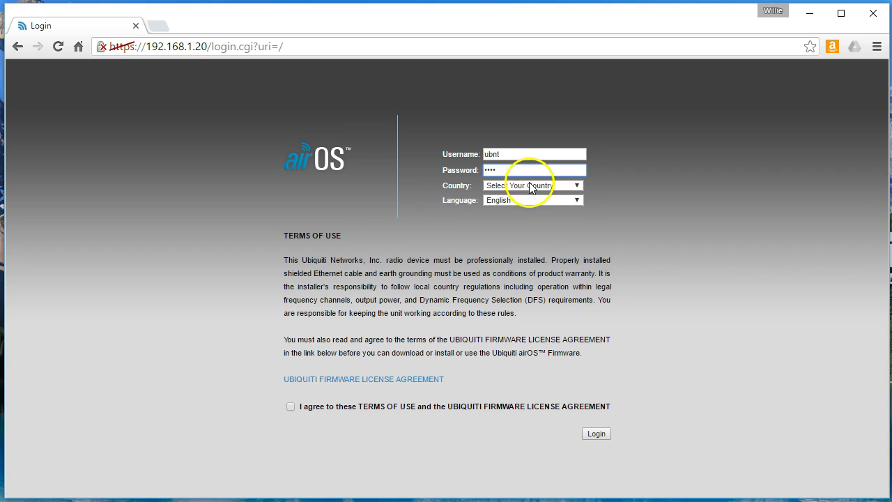
click(528, 186)
click(523, 227)
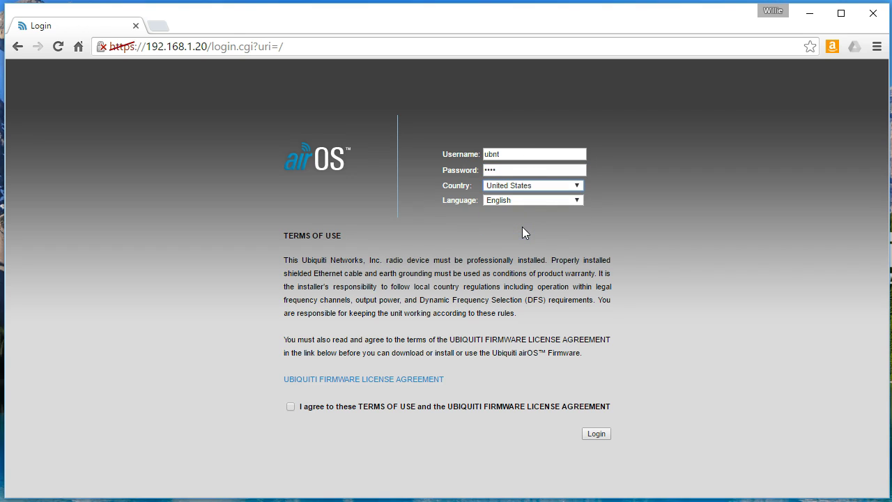
click(291, 407)
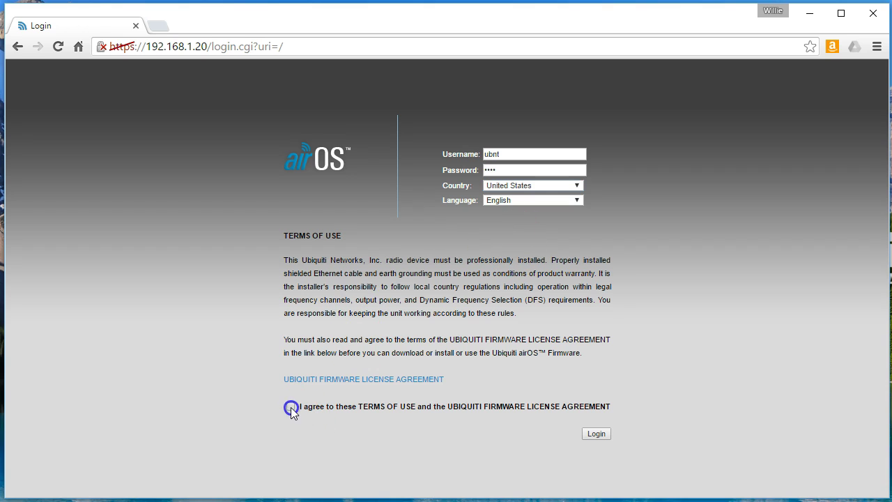
click(596, 434)
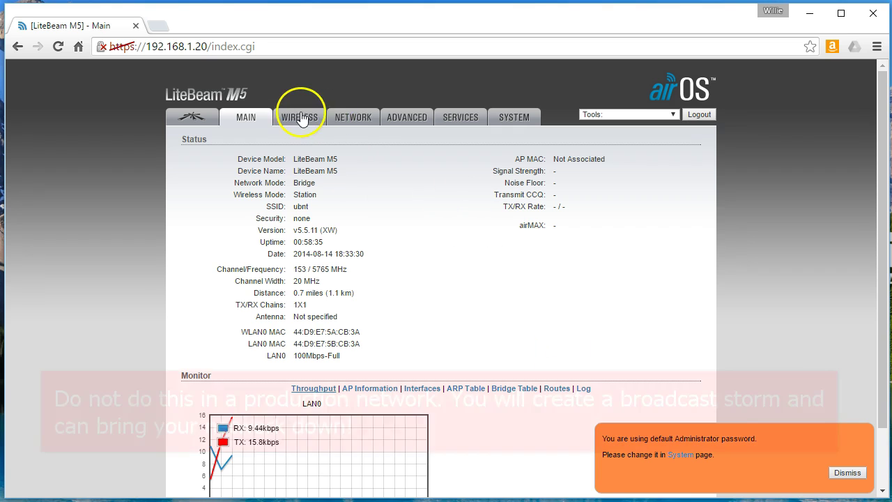
Switch the radio's management IP address from static to DHCP, apply it, and return to Main
click(353, 120)
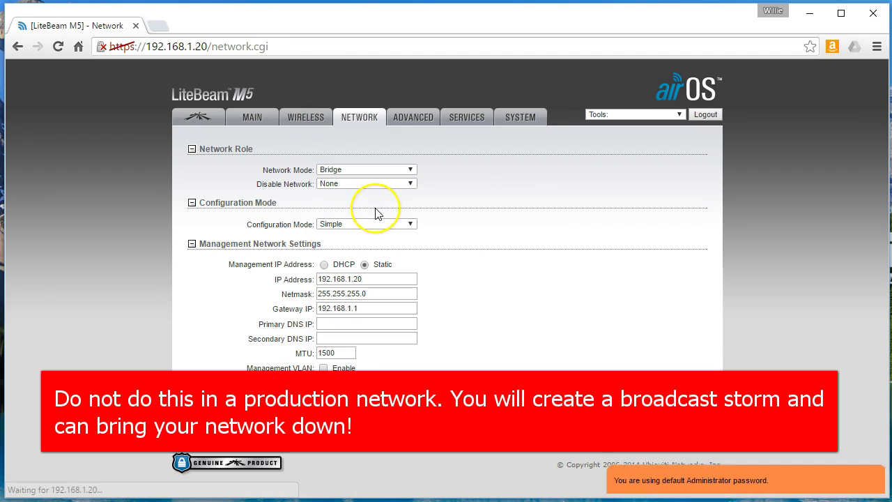
click(324, 264)
click(686, 388)
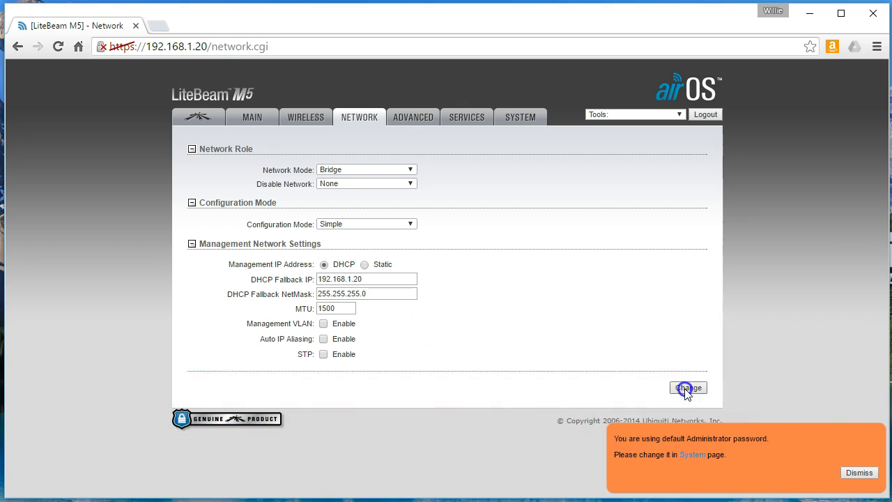
click(648, 146)
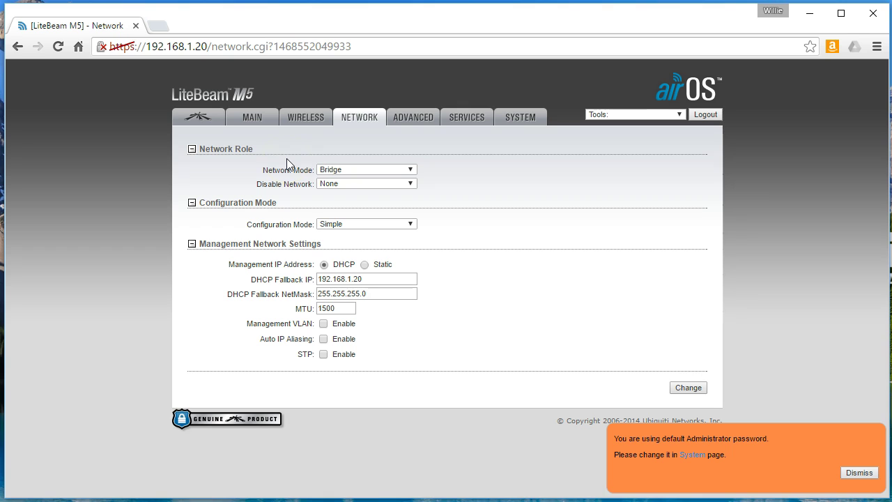
click(290, 174)
click(239, 259)
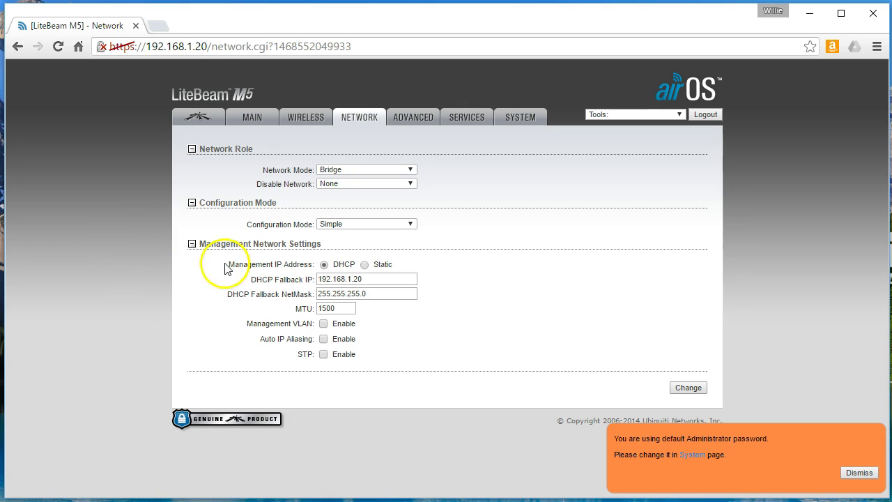
click(248, 120)
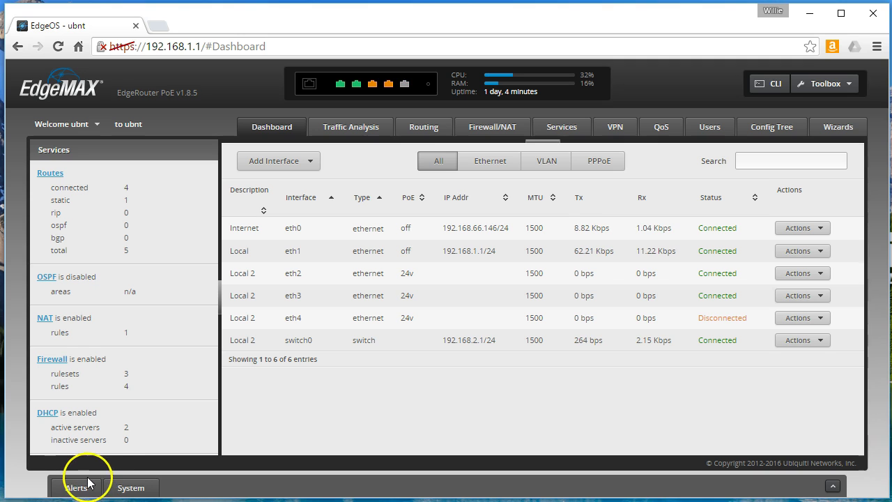
View the LAN2 DHCP leases and mark the two UBNT addresses ending .38 and .41
click(46, 412)
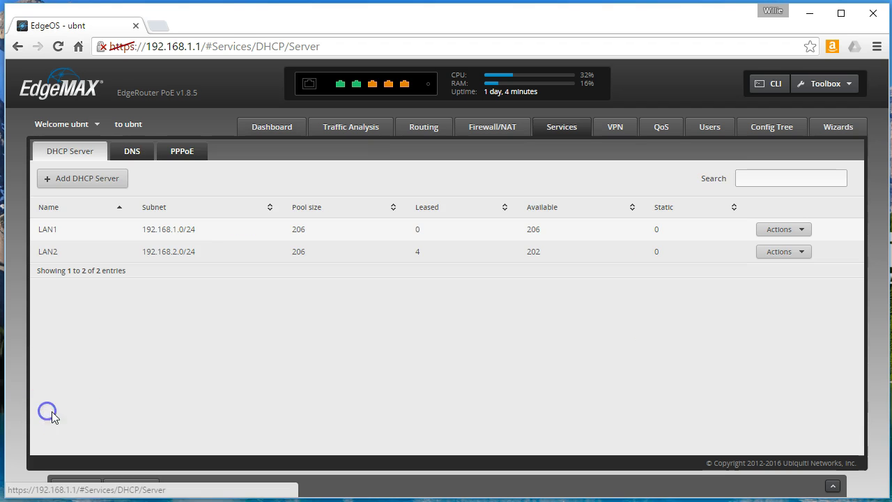
click(784, 253)
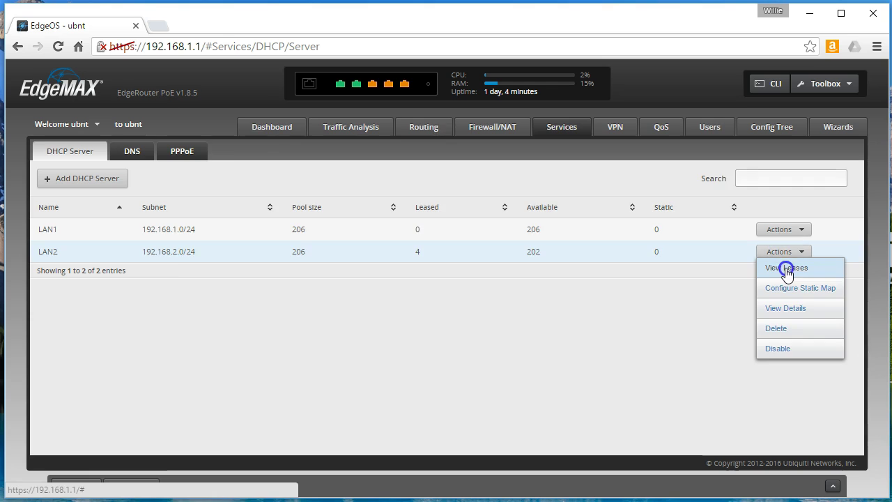
click(785, 268)
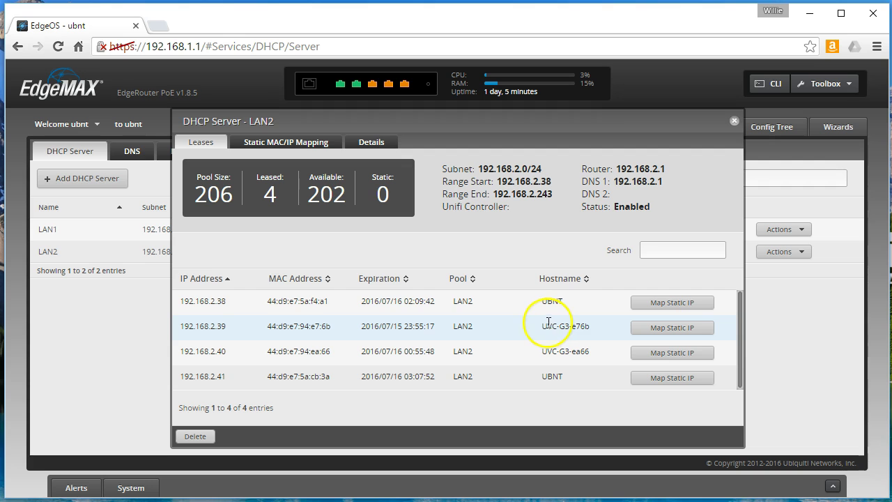
click(218, 302)
double_click(219, 302)
double_click(221, 377)
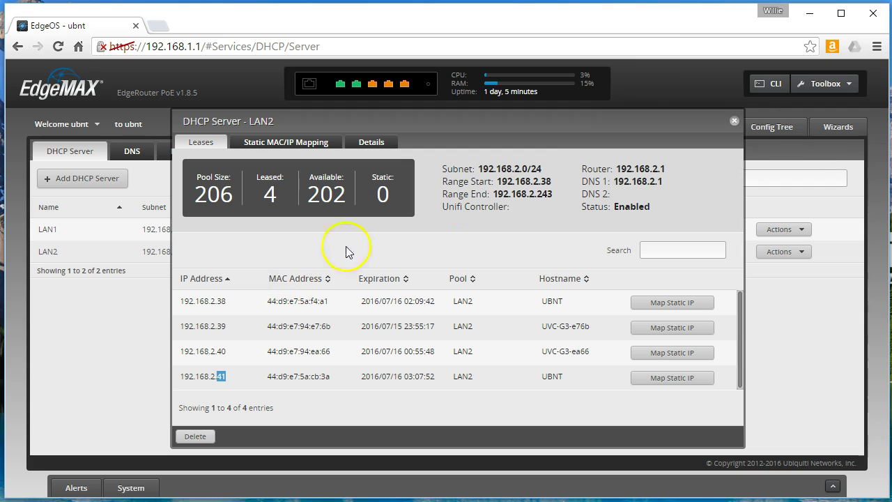
Reopen the LAN2 lease list after clearing a mistyped address
click(735, 122)
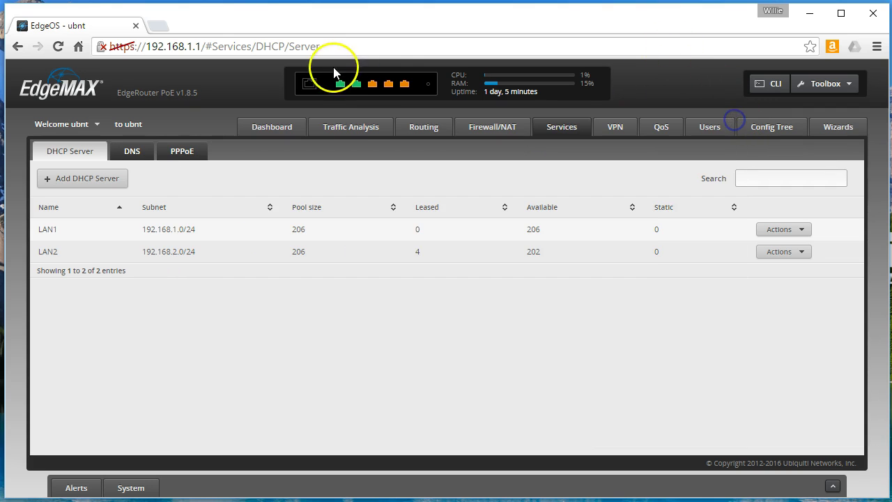
click(314, 48)
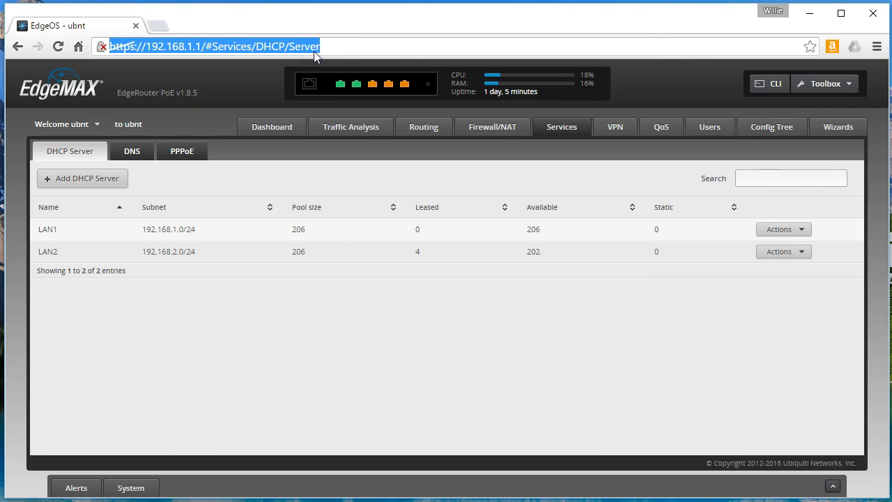
text(182)
key(BackSpace)
key(BackSpace)
key(BackSpace)
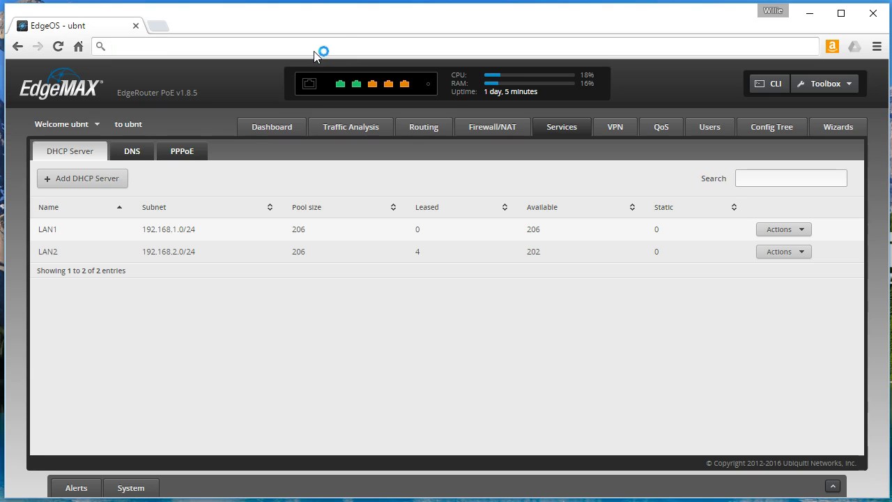
click(788, 252)
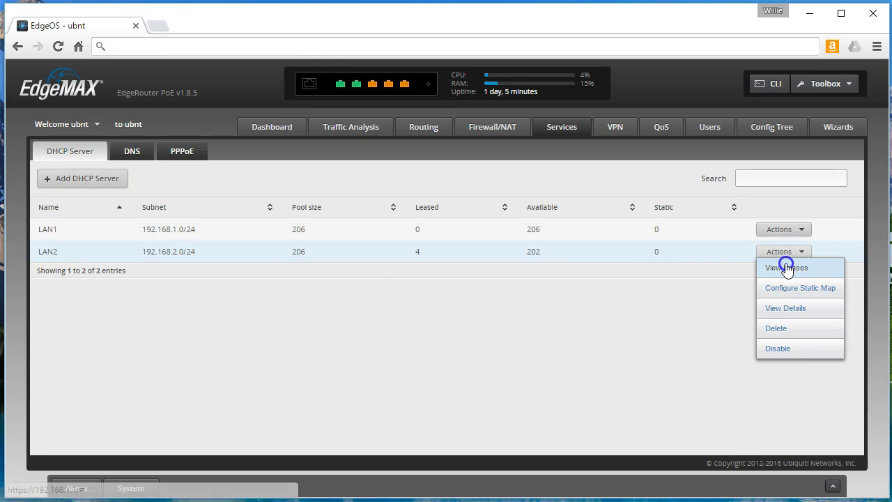
click(787, 268)
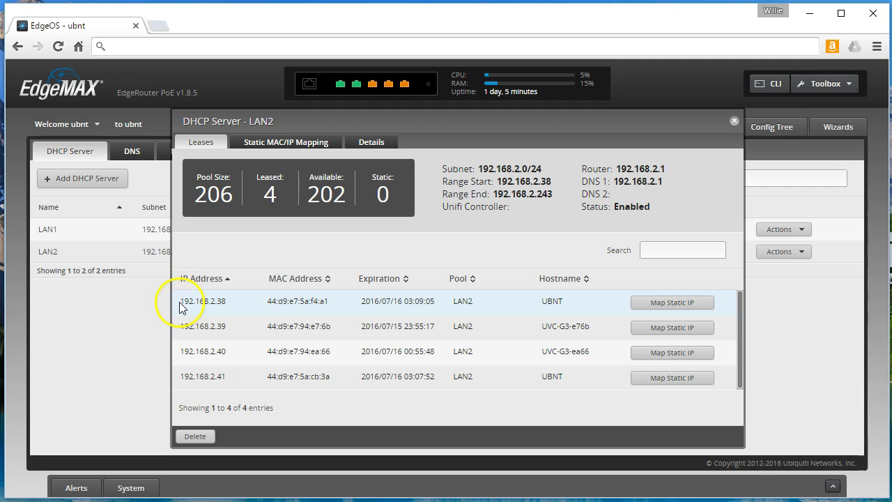
Open 192.168.2.38 and 192.168.2.41 in new tabs, continuing past the certificate warning
drag(180, 301, 222, 301)
right_click(221, 301)
click(248, 311)
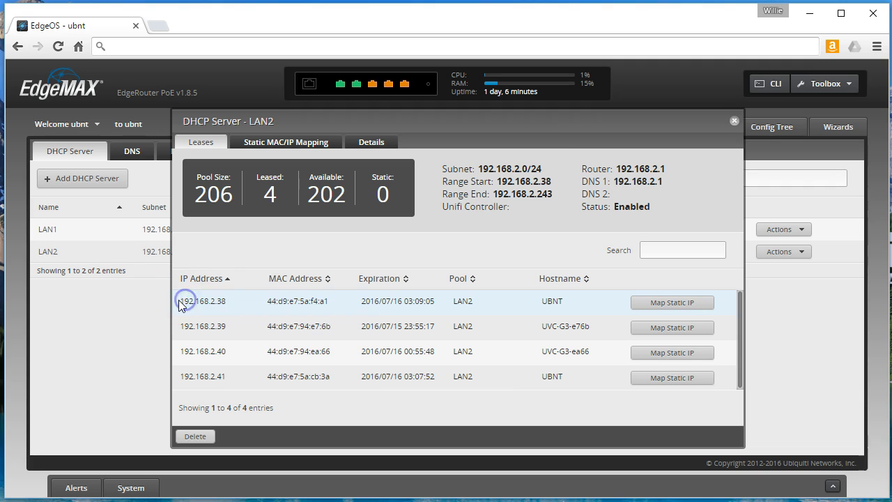
right_click(220, 302)
click(241, 324)
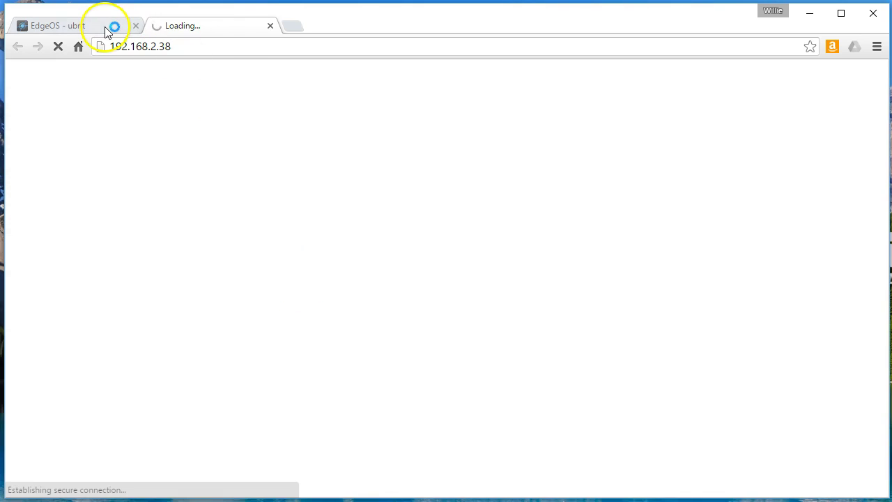
click(108, 28)
drag(182, 377, 225, 376)
right_click(218, 378)
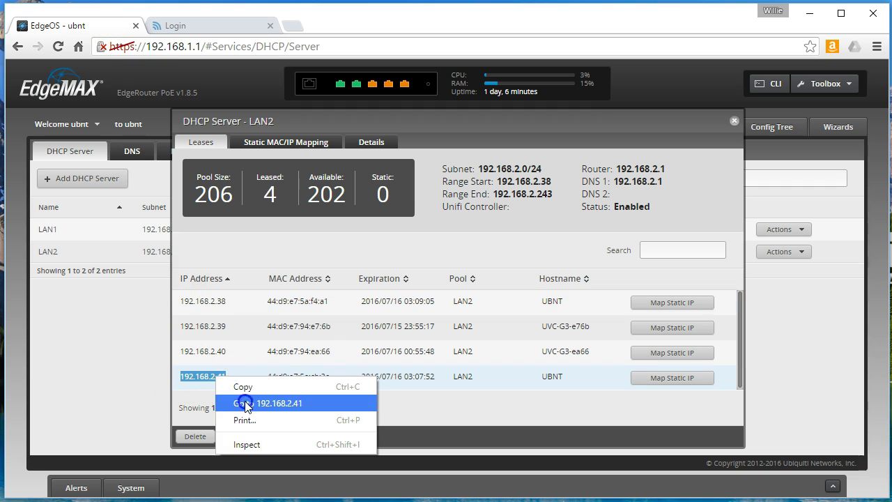
click(245, 403)
click(255, 366)
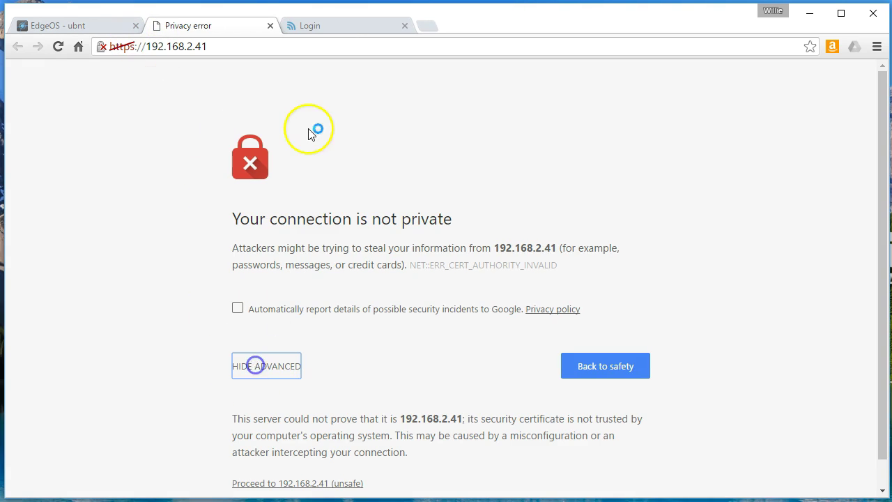
click(325, 483)
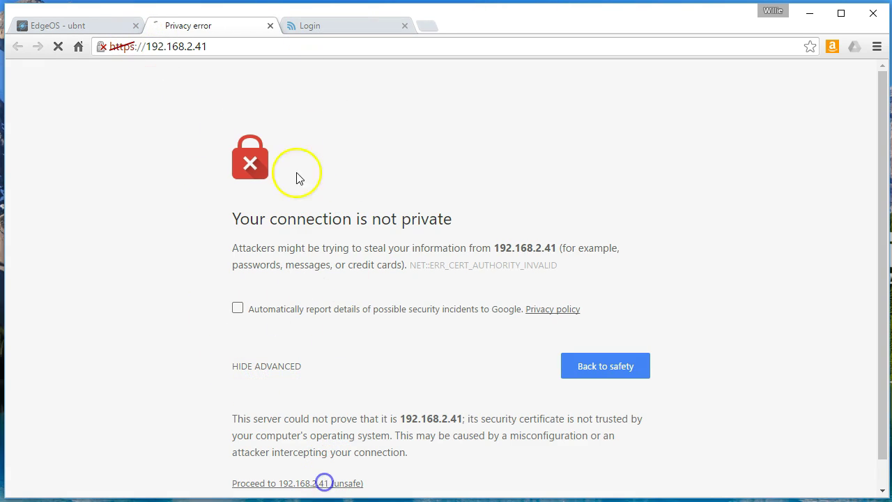
Log into the radio at 192.168.2.38 with the default credentials
click(329, 27)
click(488, 152)
key(Tab)
key(Return)
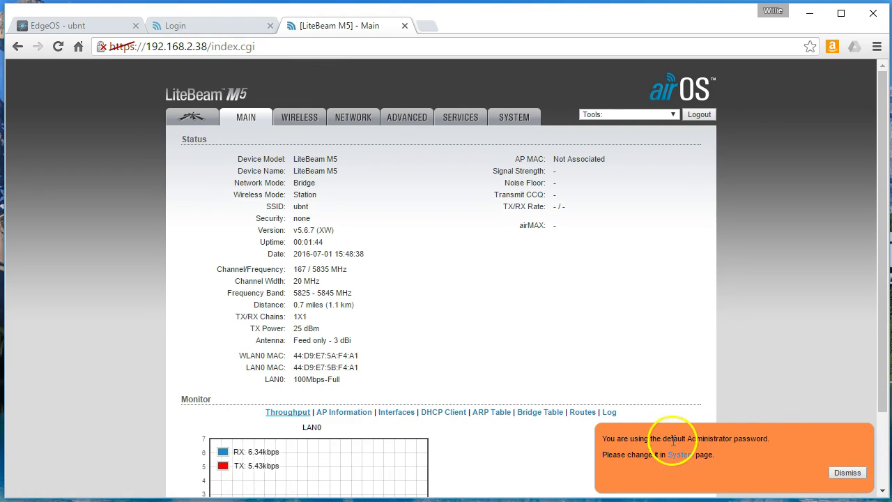
Log into the radio at 192.168.2.41 and dismiss the default-password warning
click(221, 26)
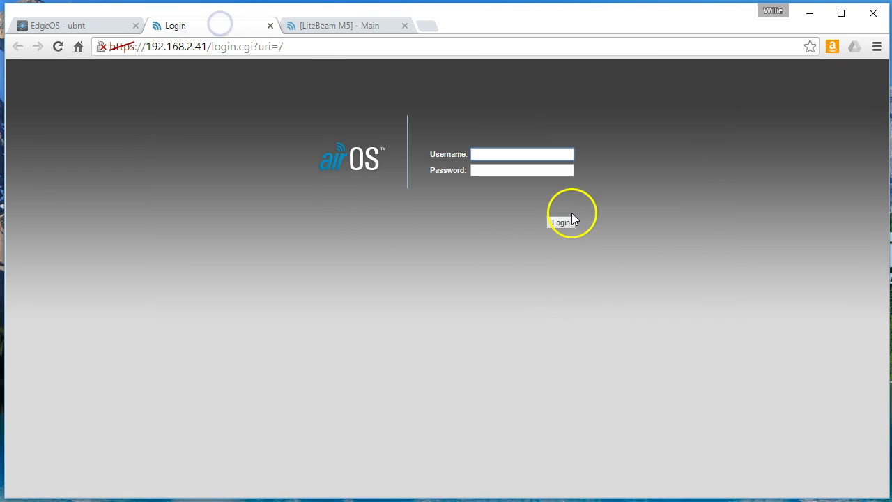
key(Tab)
key(Return)
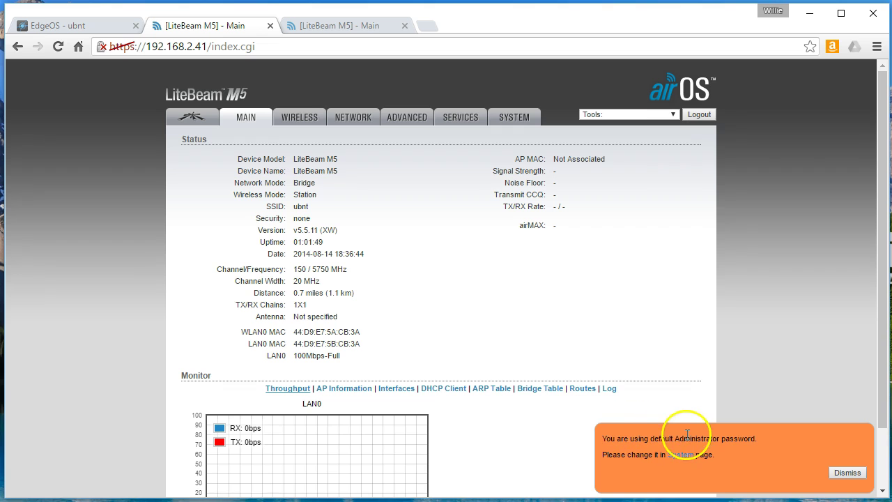
click(845, 474)
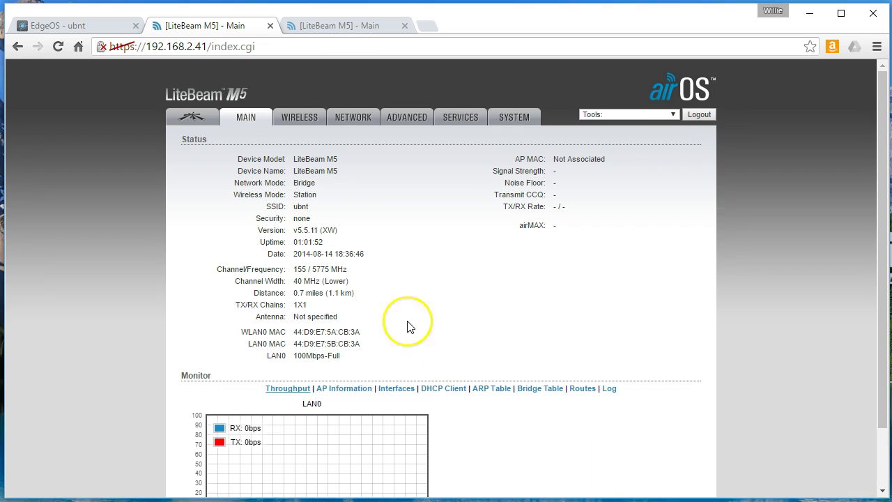
Compare the .38 and .41 radios' status pages, then close the EdgeOS tab
click(337, 30)
click(219, 25)
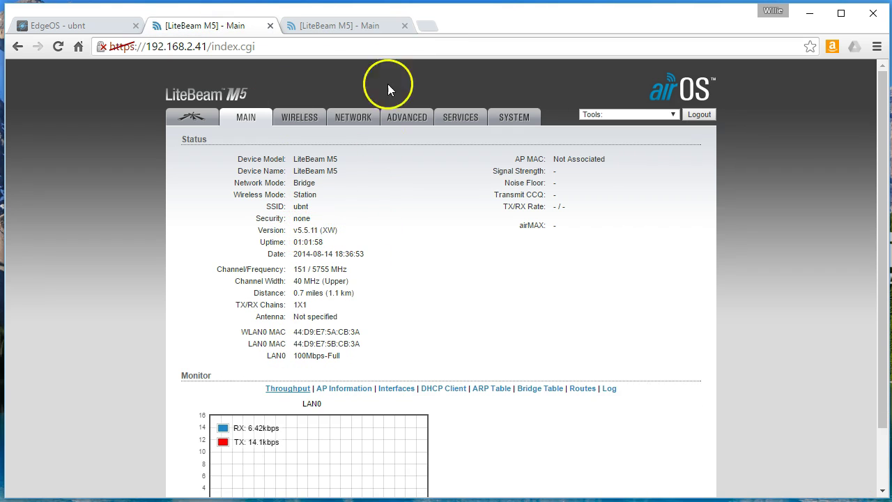
click(371, 26)
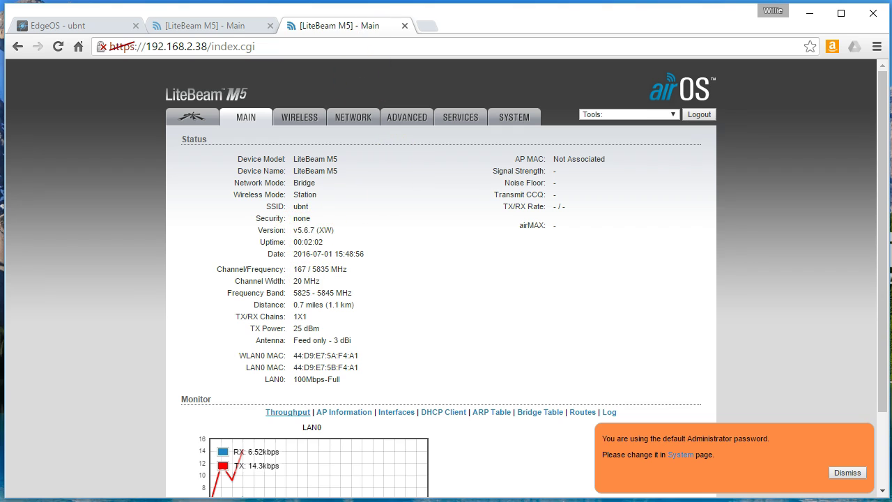
click(213, 25)
click(103, 28)
click(135, 25)
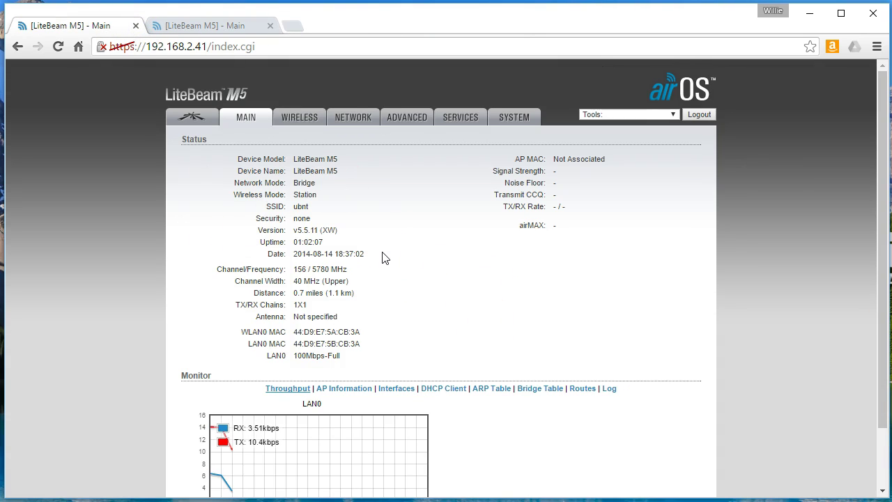
scroll(383, 281, down, 2)
scroll(382, 281, up, 2)
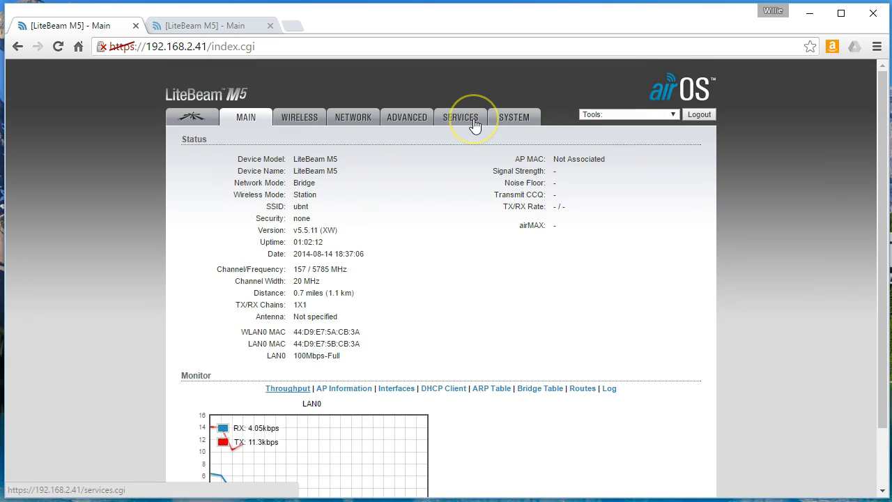
Check for firmware updates on the 192.168.2.41 radio's System page
click(523, 113)
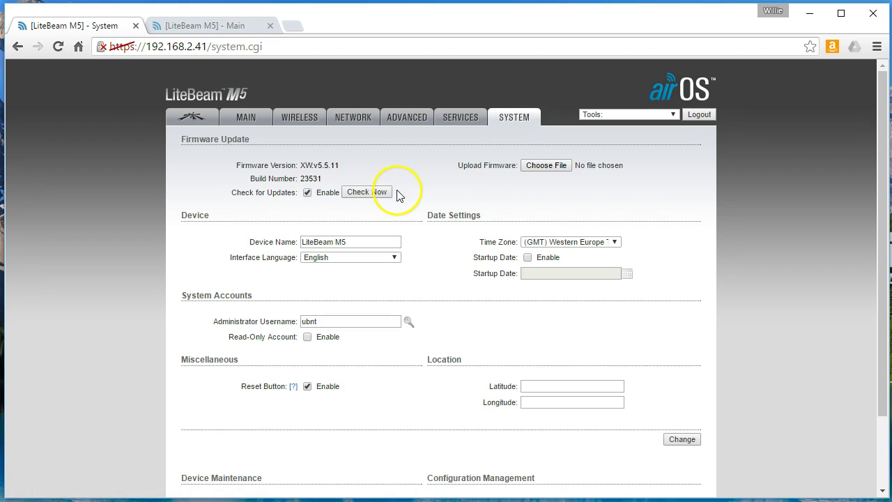
click(378, 193)
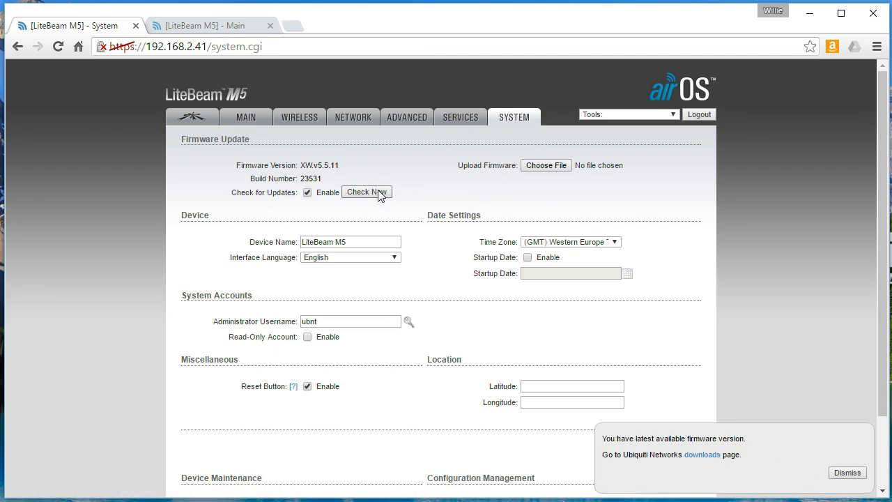
Browse Ubiquiti downloads to the airMAX M Series LiteBeam M5 firmware listing
click(703, 454)
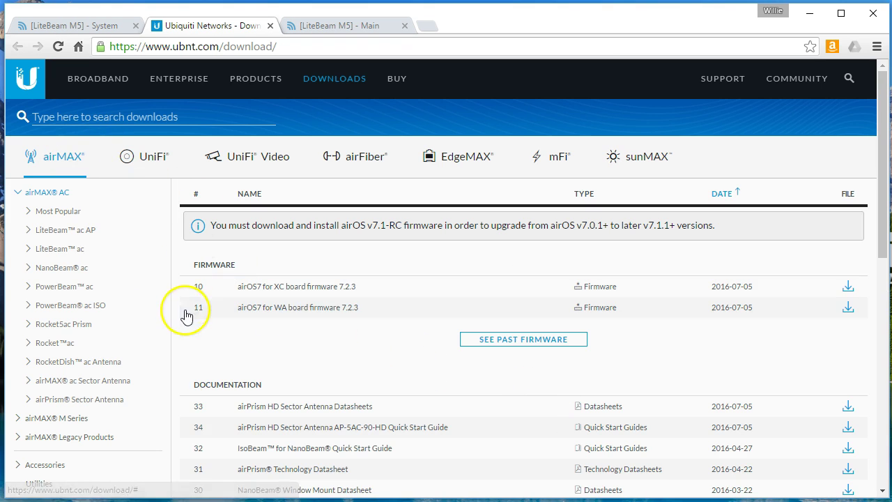
click(73, 418)
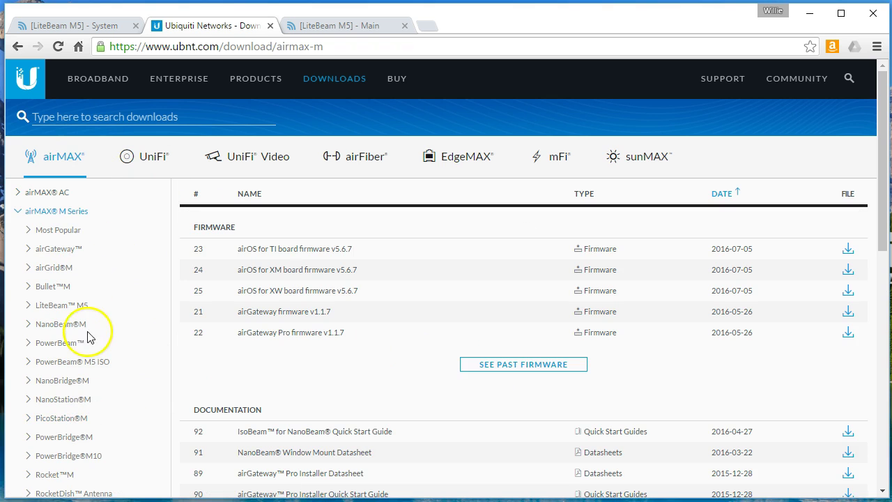
click(67, 310)
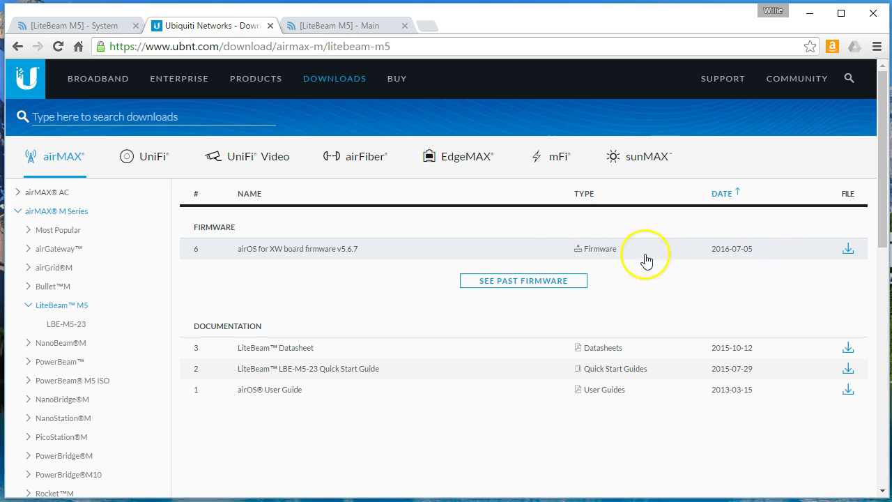
click(35, 25)
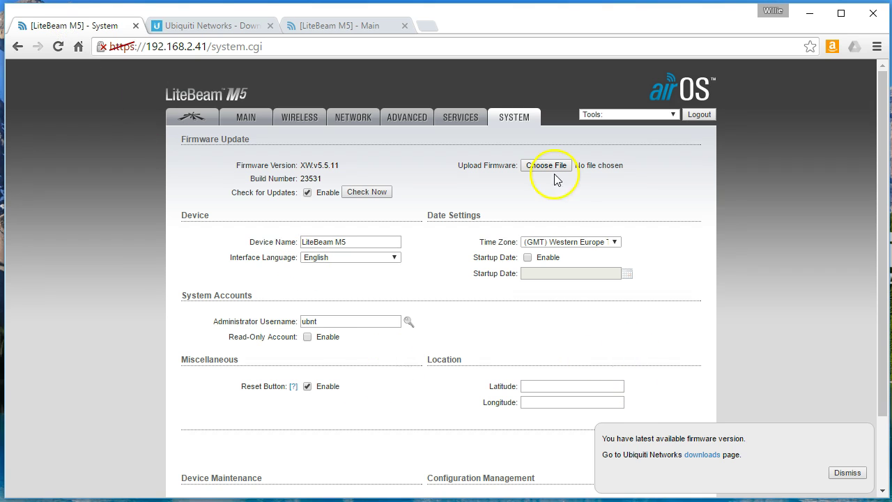
Change the 192.168.2.41 radio's administrator password and apply the change
scroll(462, 323, down, 3)
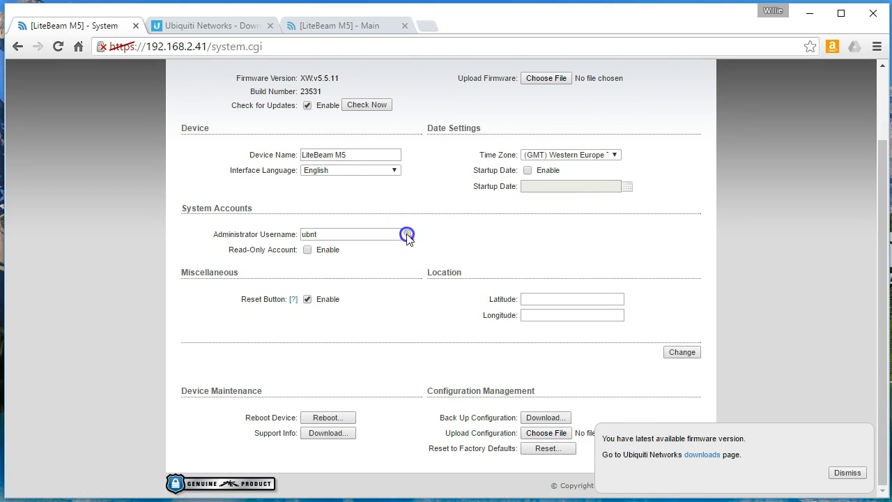
click(407, 234)
click(352, 250)
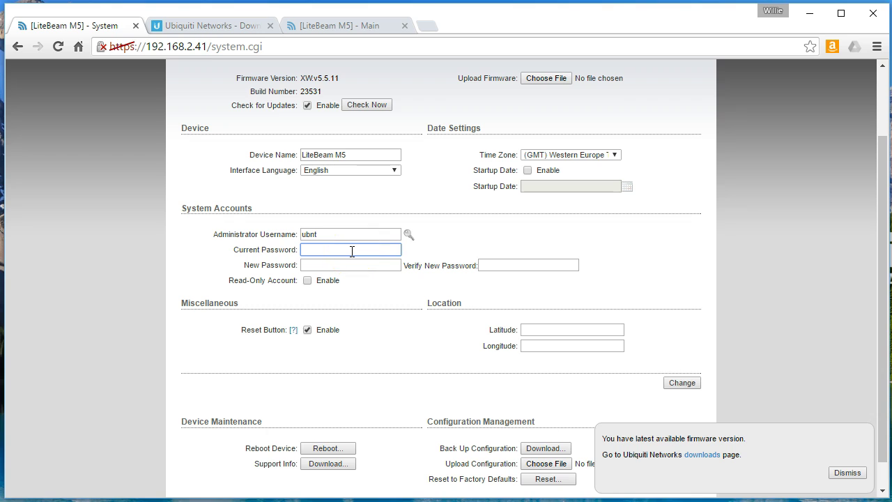
key(Tab)
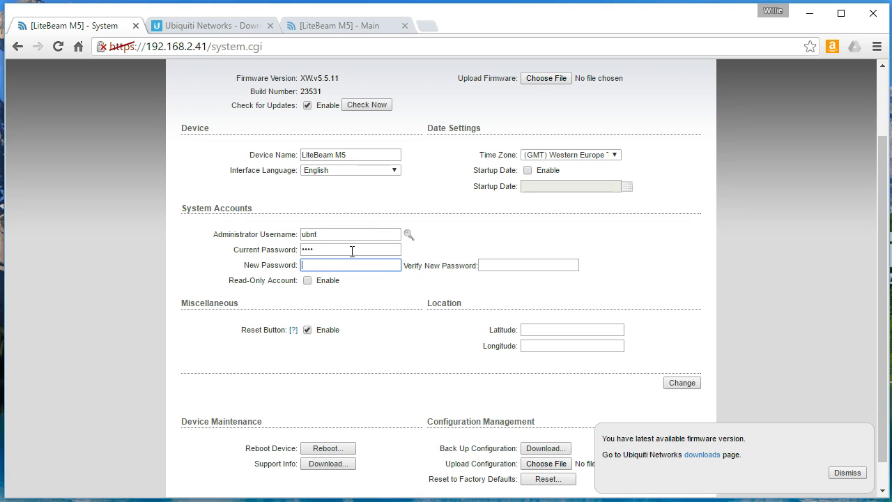
drag(352, 251, 219, 253)
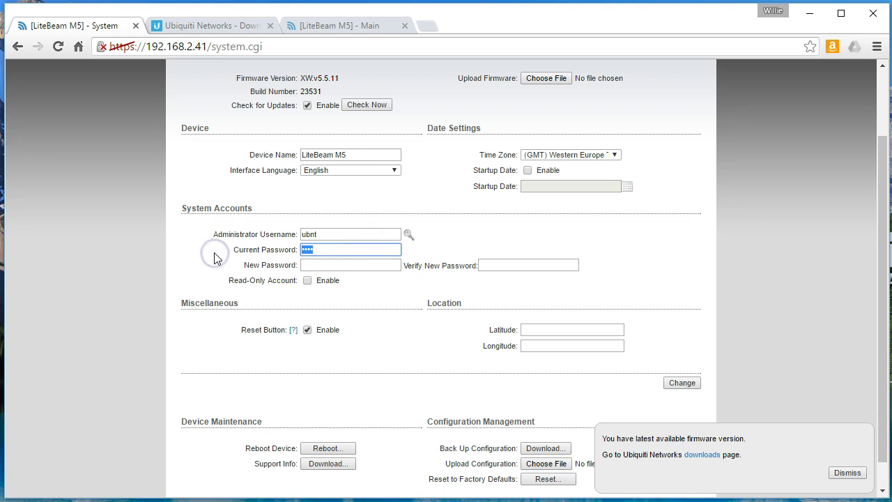
key(Tab)
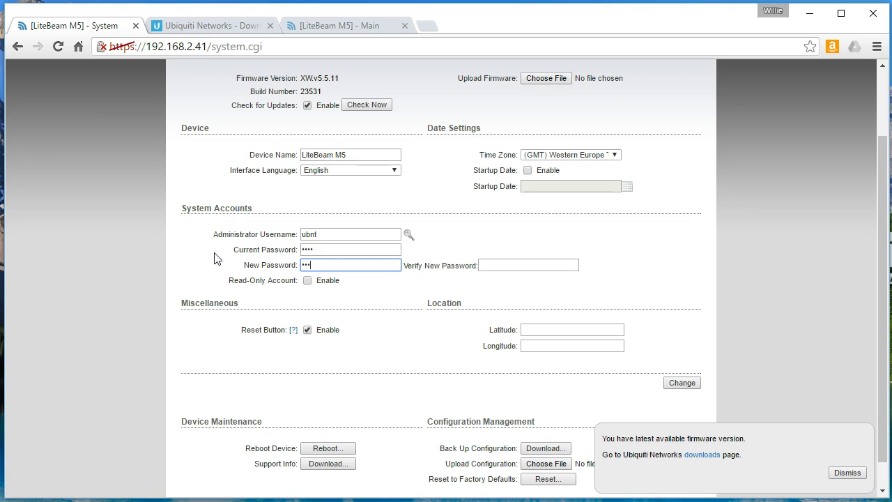
key(Tab)
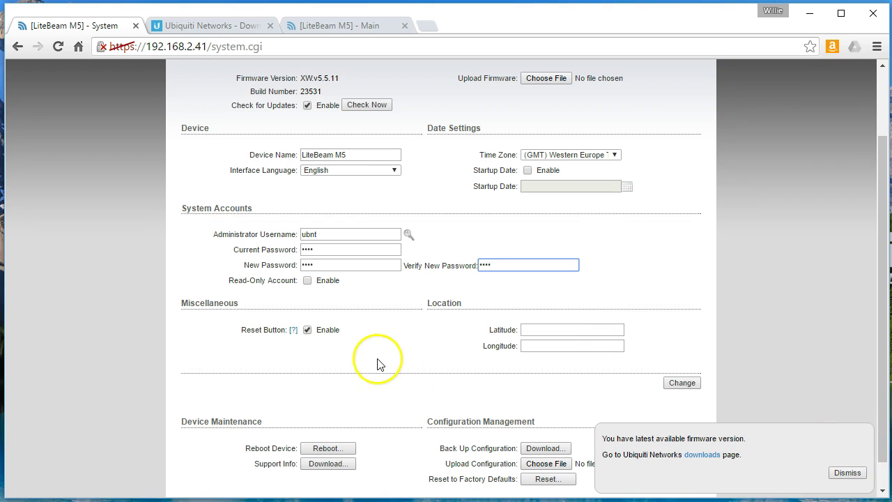
scroll(370, 366, down, 1)
scroll(683, 351, up, 2)
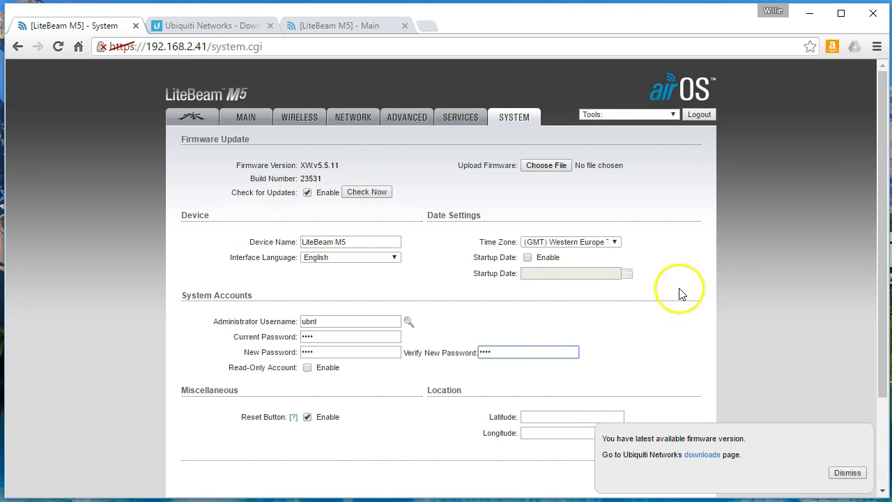
scroll(623, 285, down, 2)
click(680, 352)
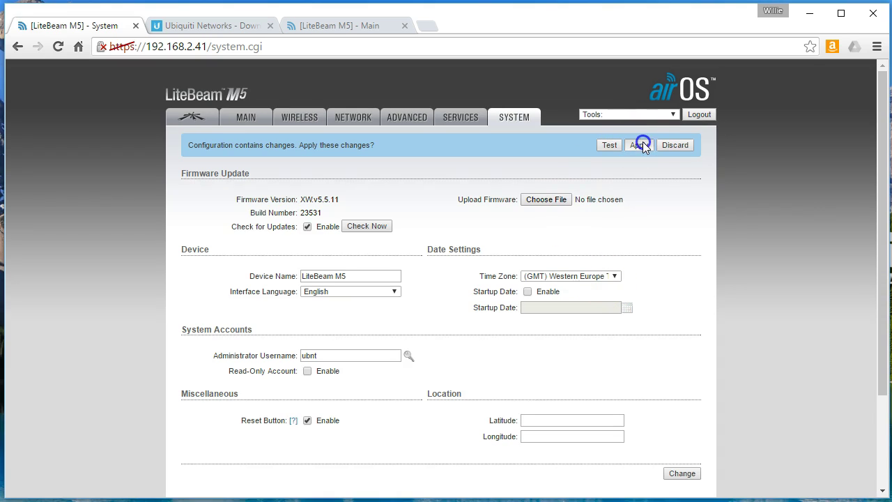
click(640, 145)
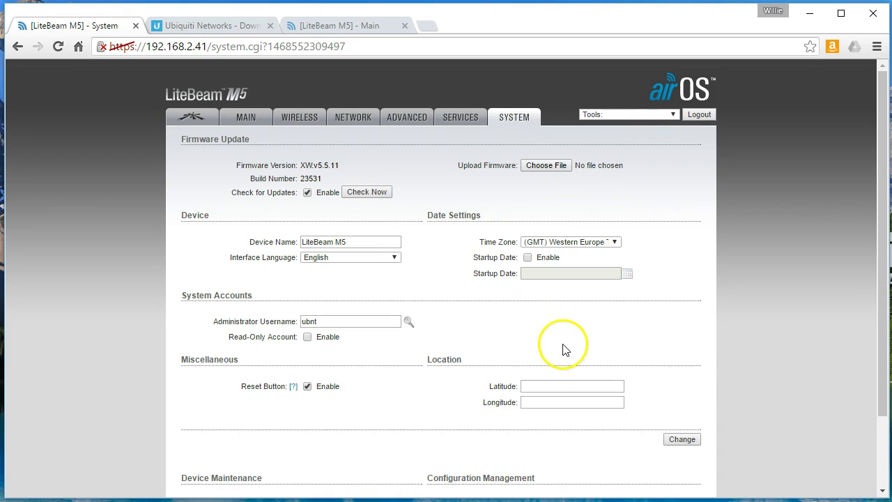
Close the Ubiquiti downloads tab and switch to the 192.168.2.38 radio's page
scroll(463, 339, down, 2)
scroll(460, 339, up, 2)
click(271, 25)
click(230, 21)
Change the 192.168.2.38 radio's administrator password and apply the change
click(679, 454)
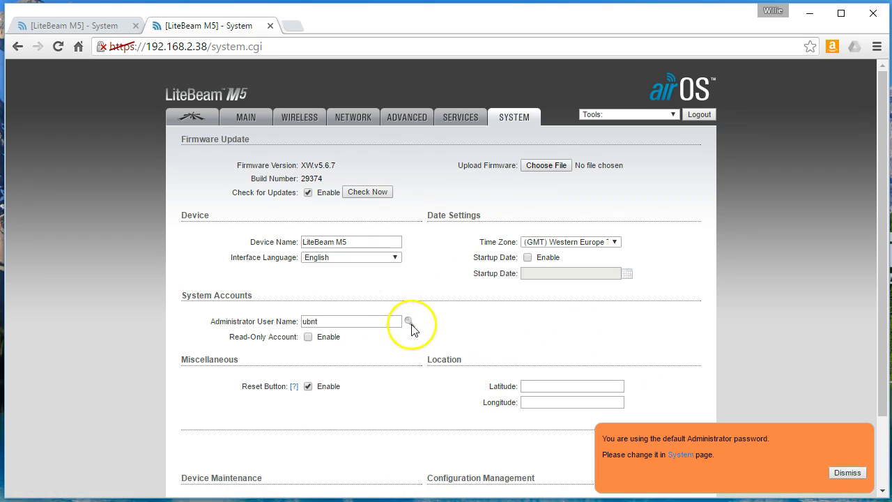
click(410, 322)
click(349, 339)
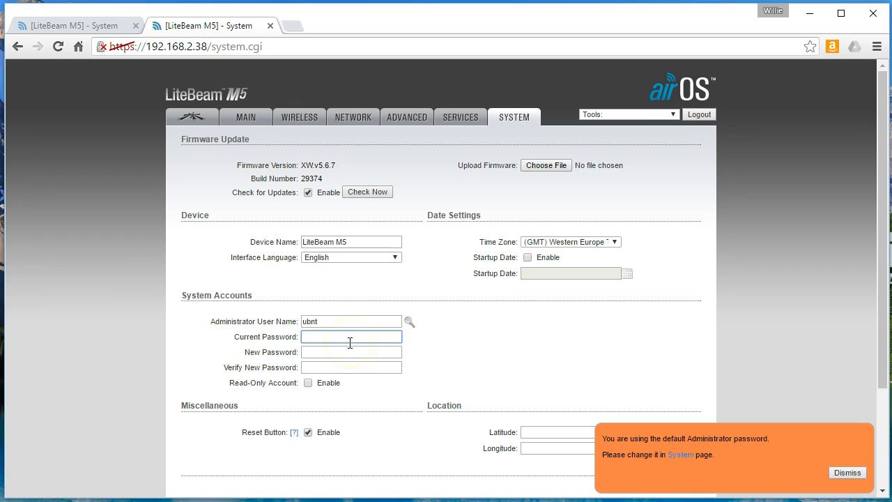
key(Tab)
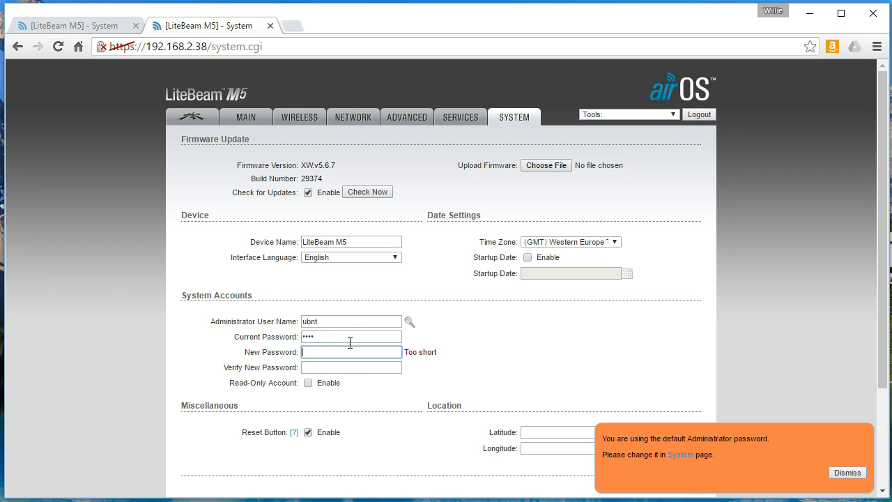
key(Tab)
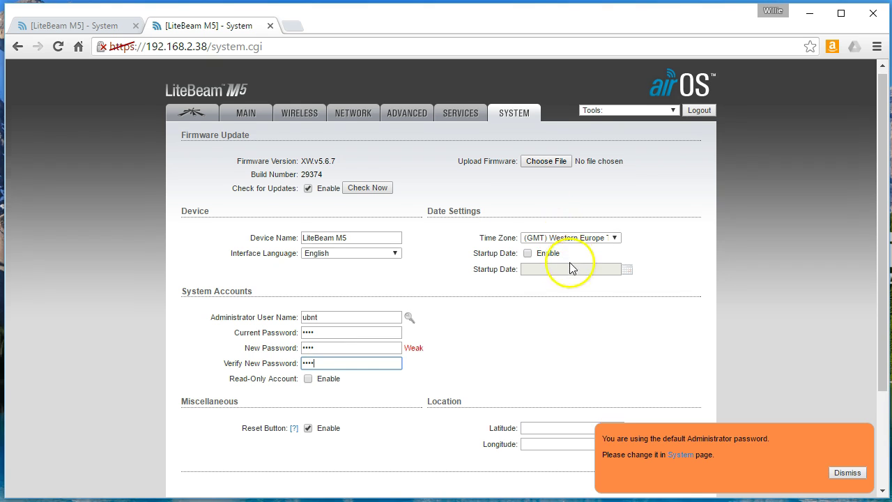
scroll(572, 269, down, 2)
click(682, 353)
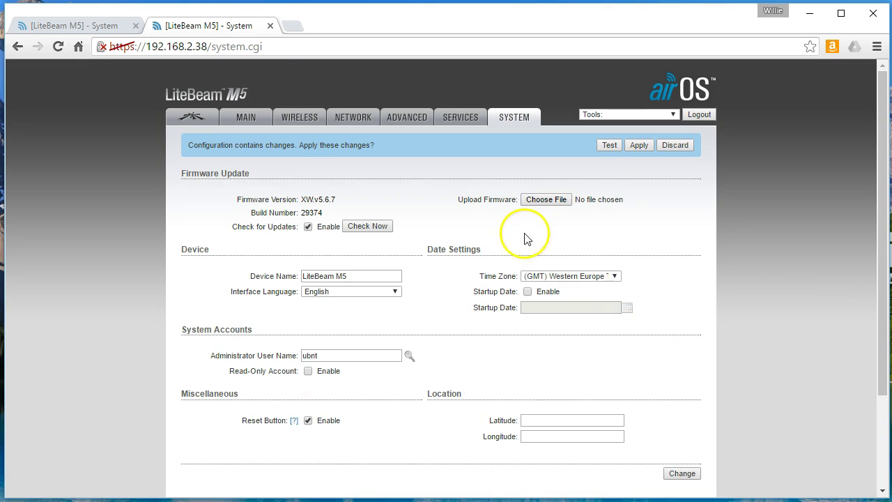
click(637, 145)
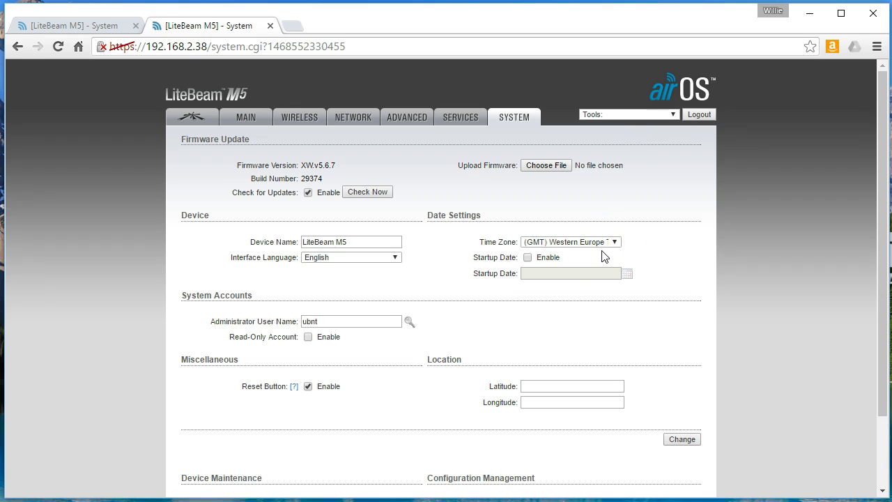
Check the 192.168.2.38 radio for firmware updates, then switch to the 192.168.2.41 radio
click(356, 193)
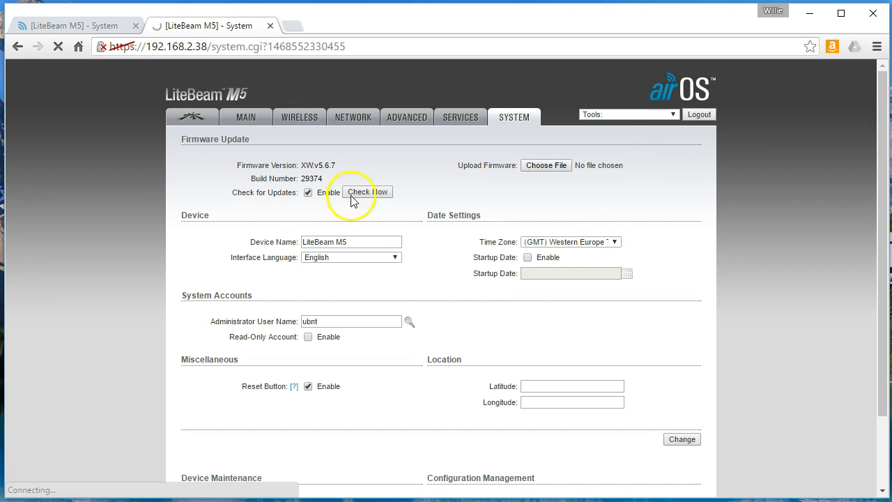
click(367, 239)
click(257, 165)
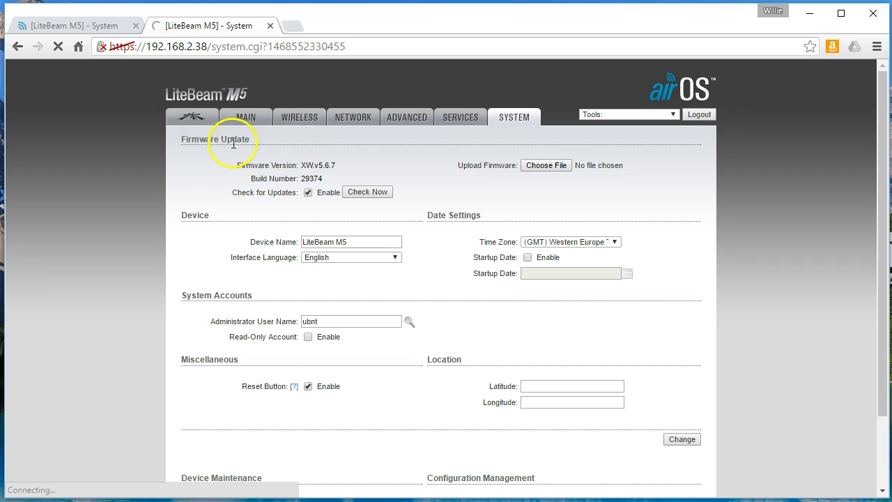
click(100, 25)
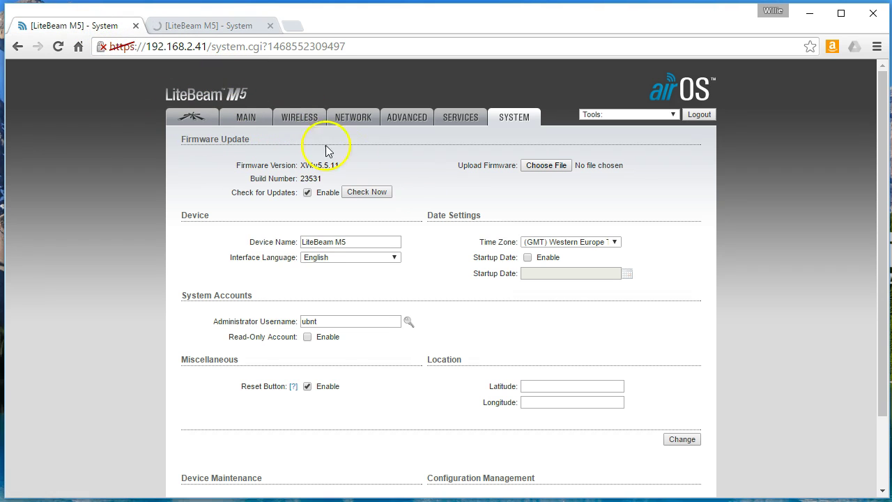
Upload the firmware .bin to the 192.168.2.41 radio and start flashing XW.v5.6.7
click(253, 117)
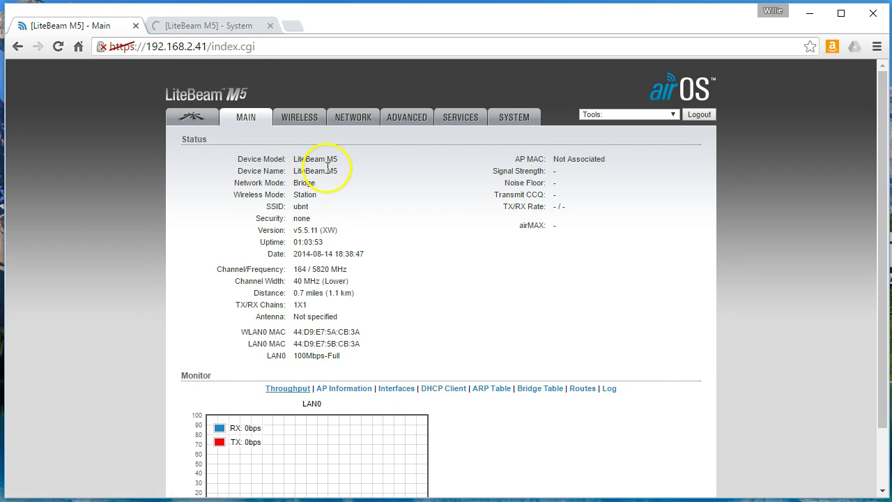
click(508, 116)
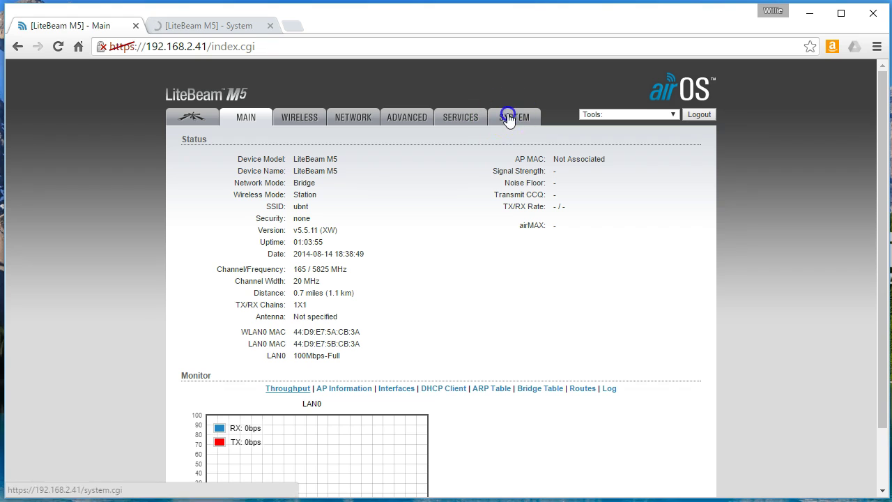
click(546, 165)
double_click(227, 171)
click(682, 165)
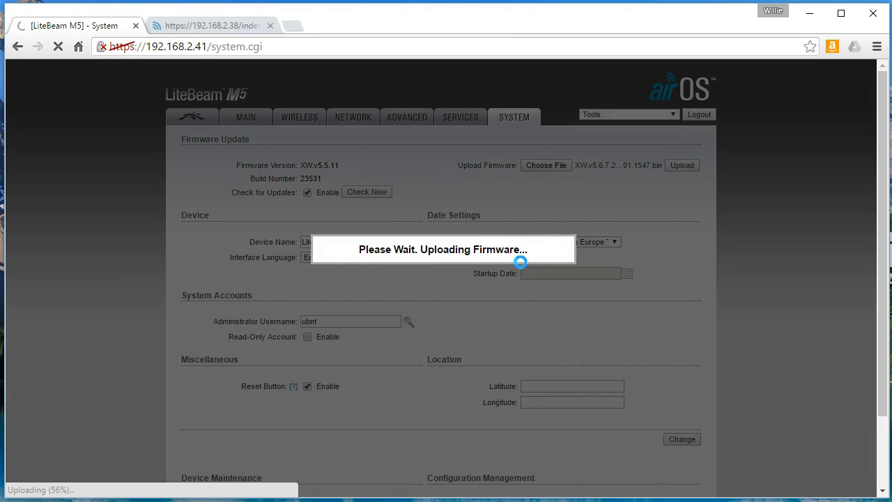
click(521, 281)
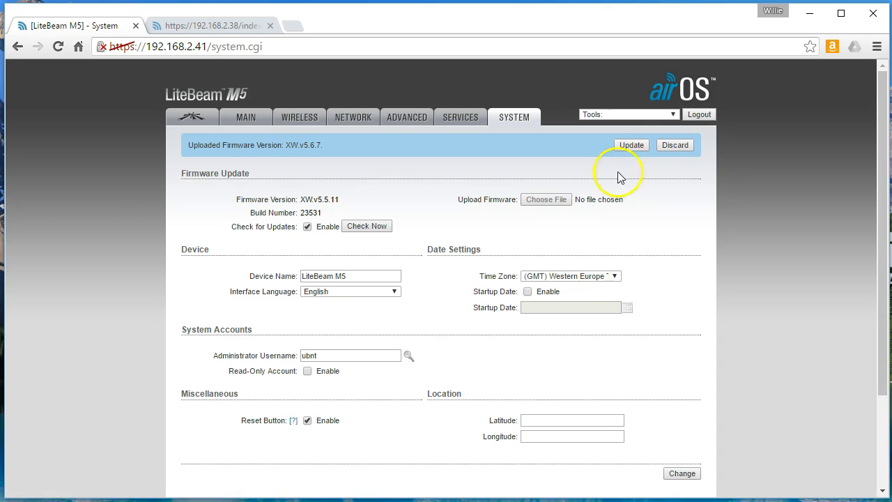
click(632, 145)
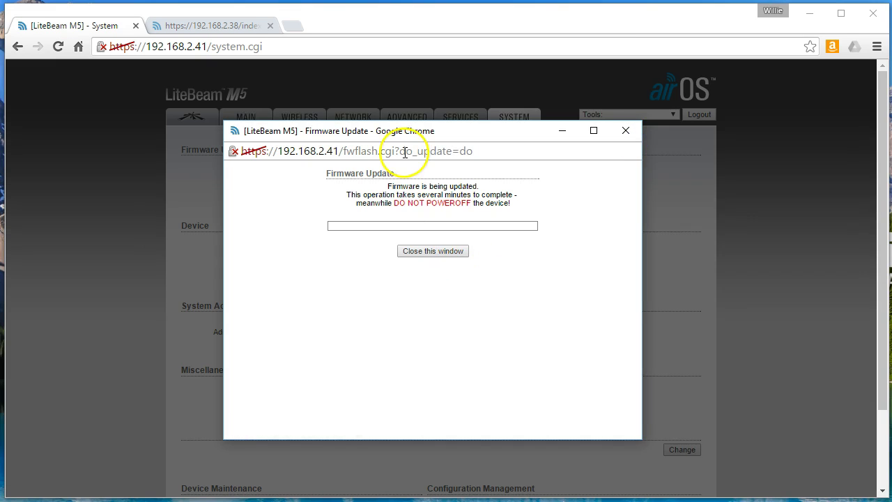
Monitor the 192.168.2.41 flashing progress while checking on the 192.168.2.38 radio
drag(407, 130, 260, 152)
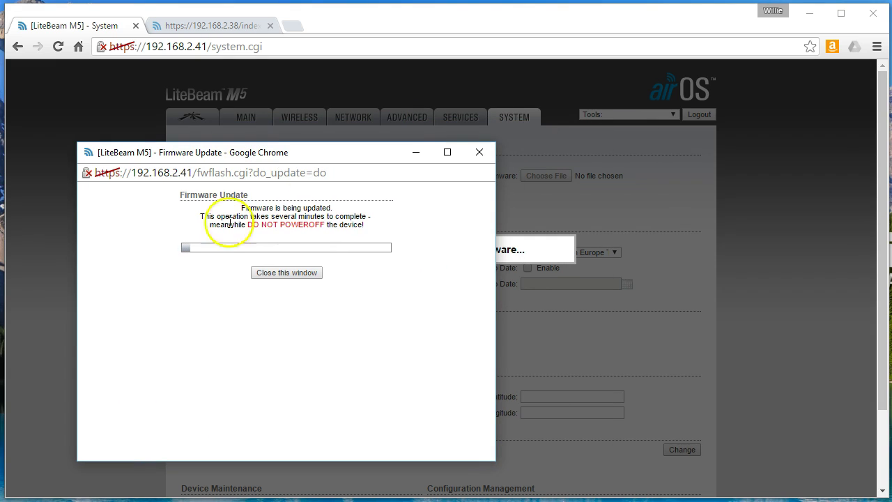
click(216, 25)
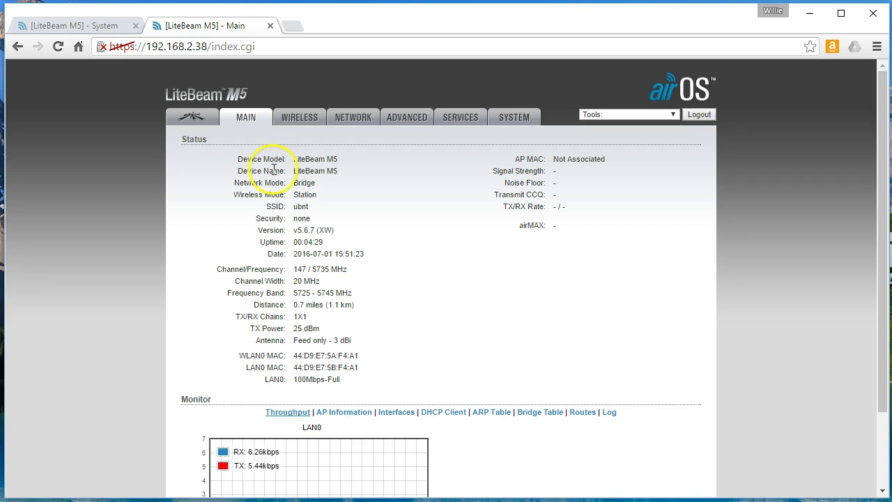
click(62, 25)
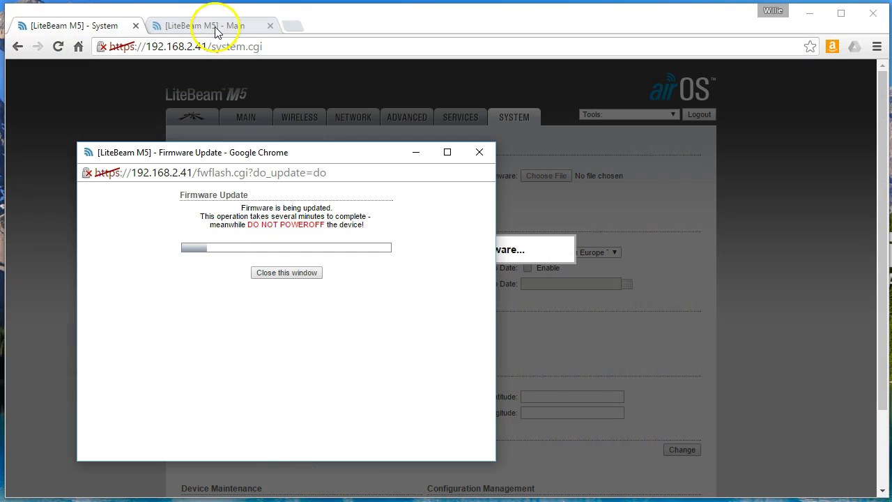
click(217, 27)
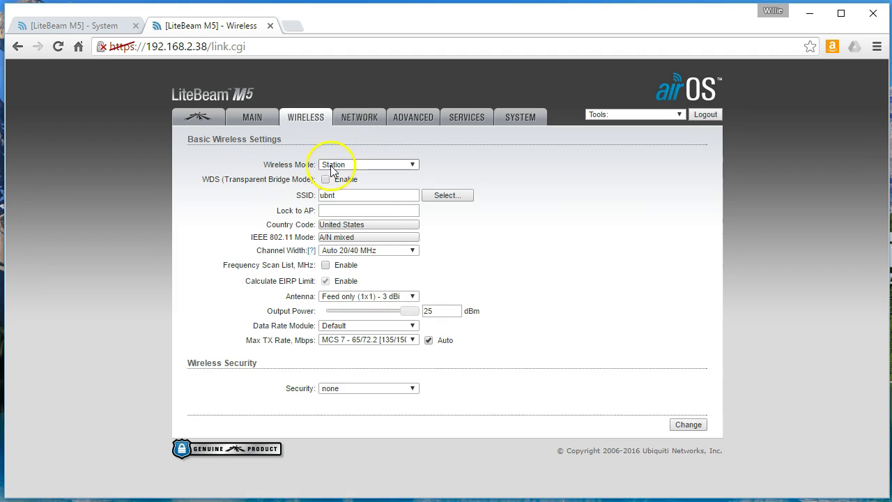
Switch the 192.168.2.38 radio to Access Point mode, enable WDS, and select the old SSID 'ubnt'
click(355, 166)
click(365, 185)
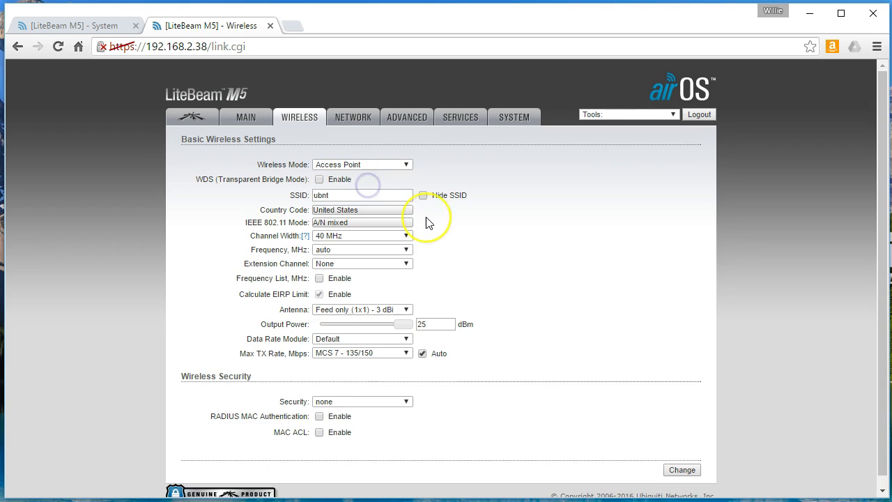
click(347, 195)
drag(346, 195, 278, 194)
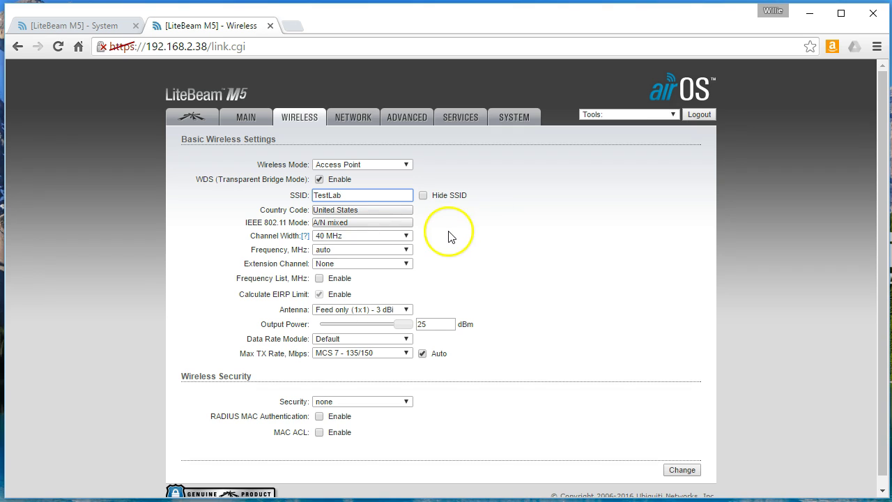
Keep the channel width at 40 MHz and lower output power to 3 dBm
click(365, 236)
click(345, 249)
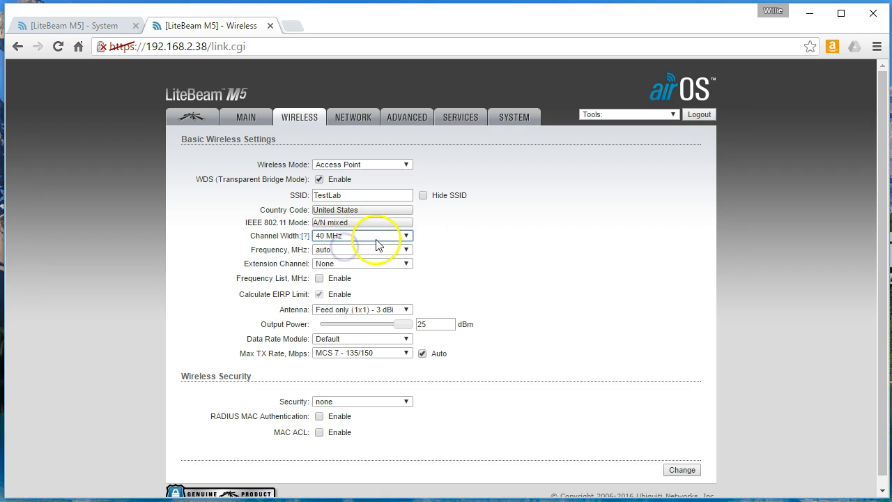
click(347, 240)
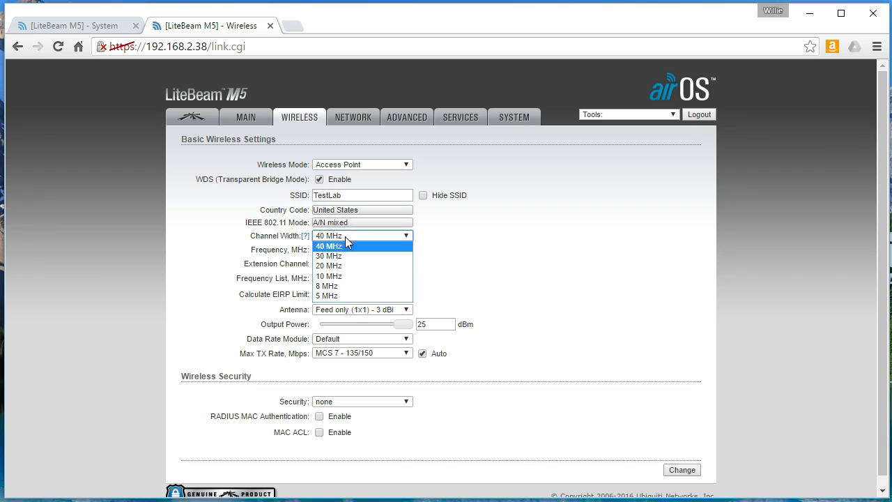
click(345, 236)
click(349, 241)
click(324, 253)
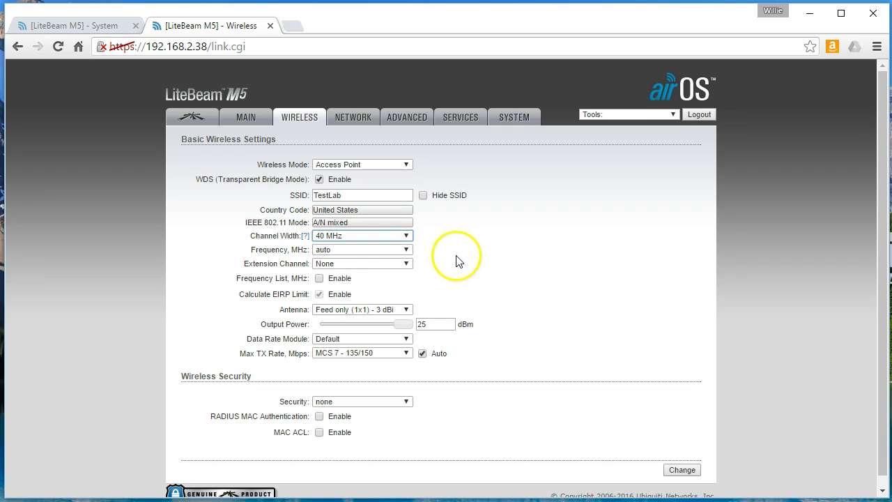
drag(399, 326, 338, 329)
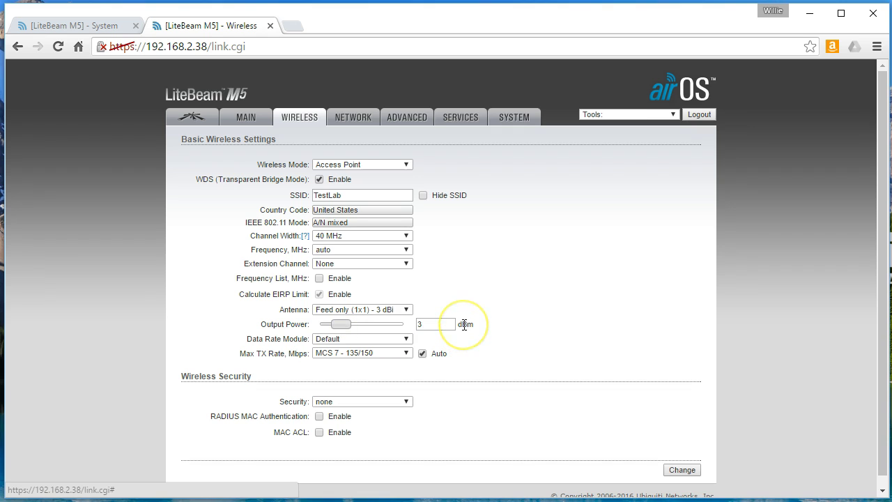
Set wireless security to WPA2-AES and enter the preshared key
click(397, 402)
click(335, 432)
click(365, 431)
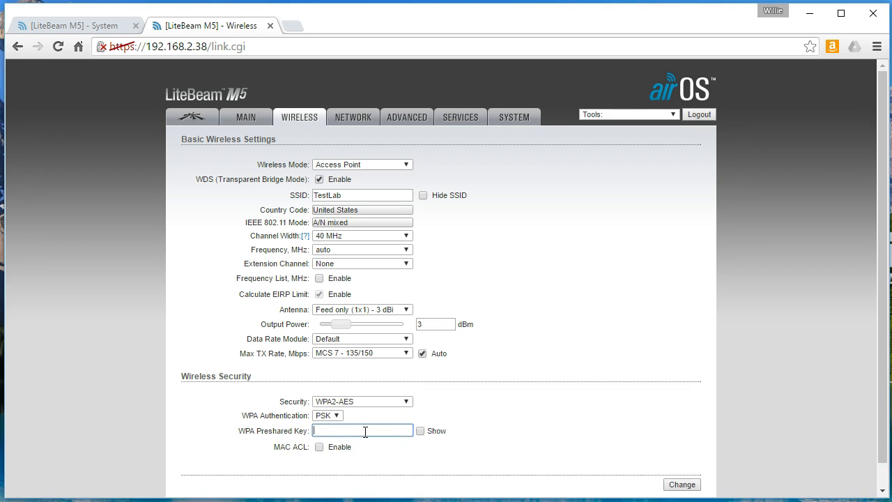
click(421, 431)
click(366, 430)
Save the access point's wireless changes and apply the configuration
scroll(515, 364, down, 2)
scroll(516, 366, up, 2)
scroll(516, 369, down, 1)
scroll(516, 366, up, 1)
scroll(542, 405, down, 1)
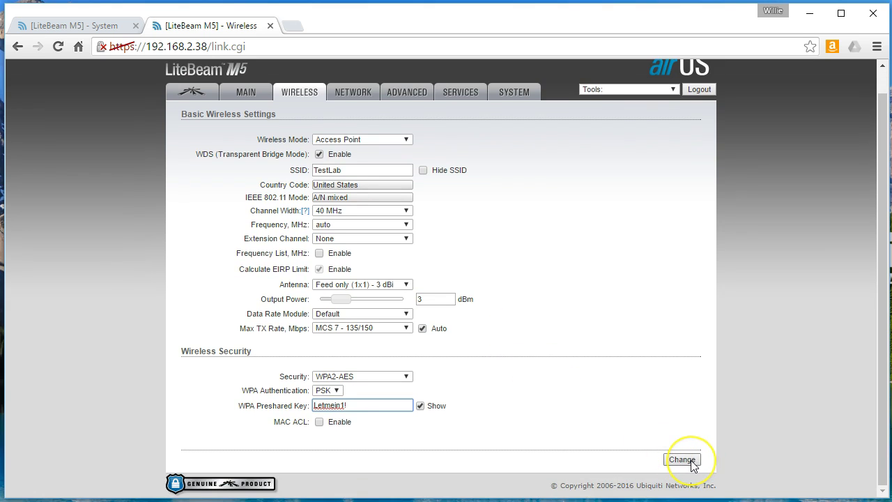
click(693, 464)
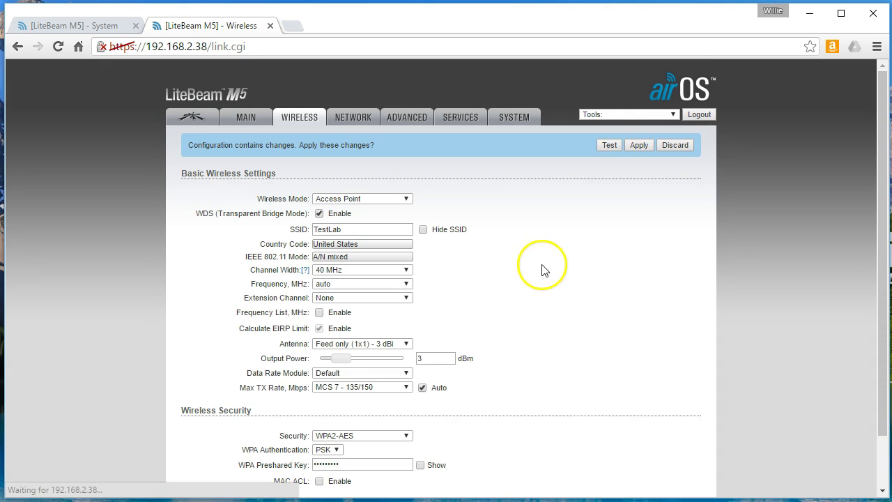
click(642, 145)
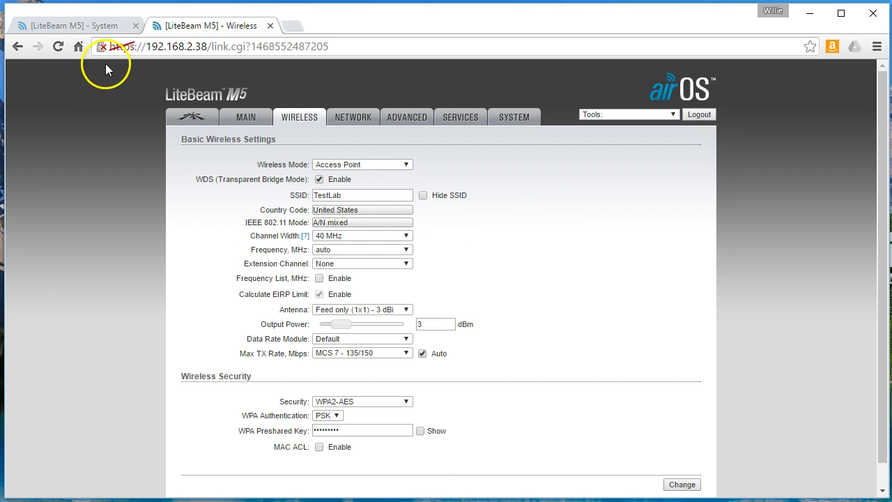
Check the 192.168.2.41 firmware flash progress and the access point's status, then return to 192.168.2.41
click(69, 24)
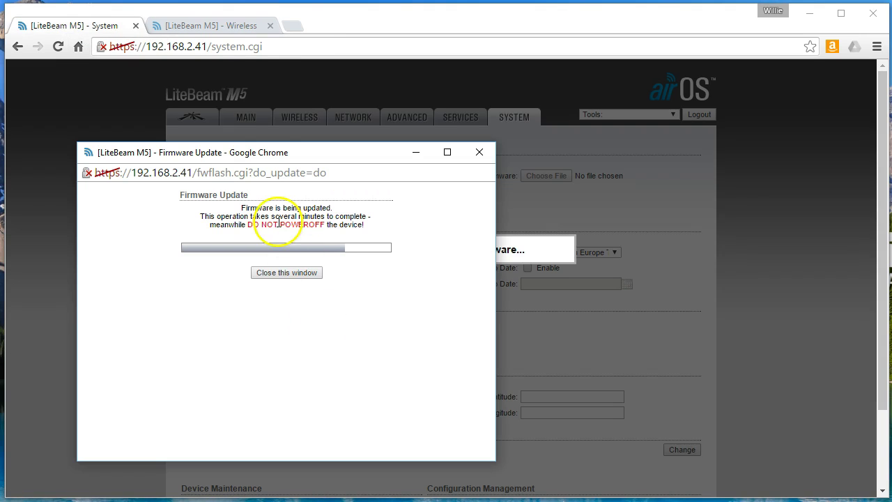
click(233, 25)
click(238, 117)
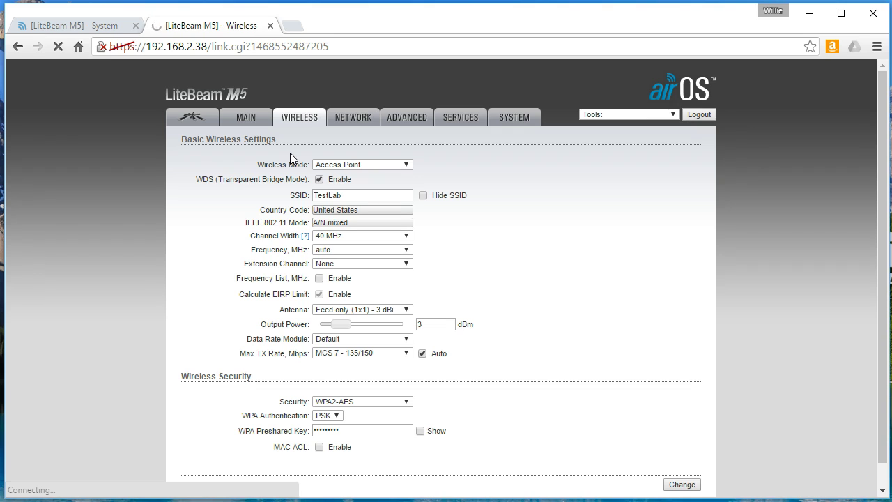
key(ctrl+shift+Tab)
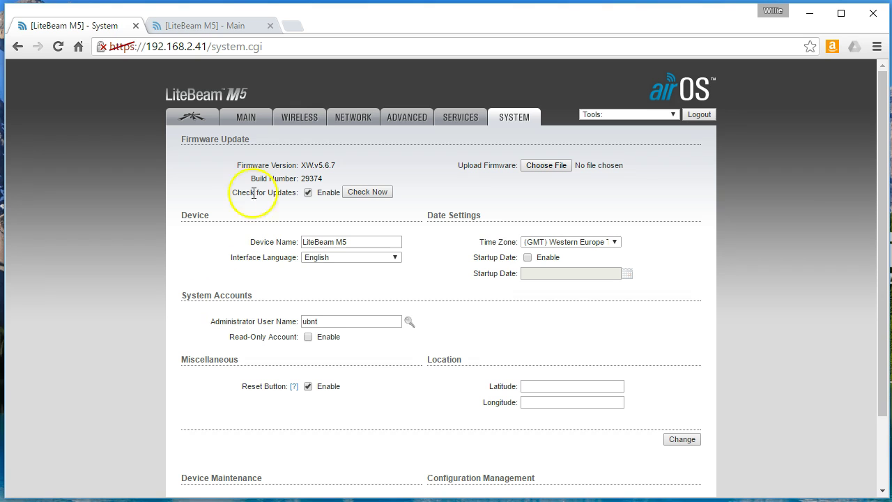
Keep the 192.168.2.41 radio in Station mode, enable WDS, and pick TestLab from the site survey
click(303, 118)
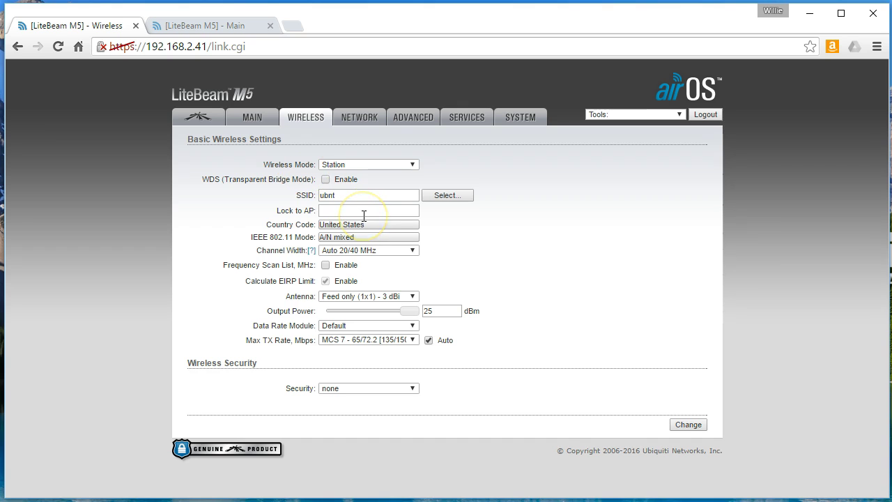
click(344, 167)
click(342, 170)
click(325, 180)
click(442, 198)
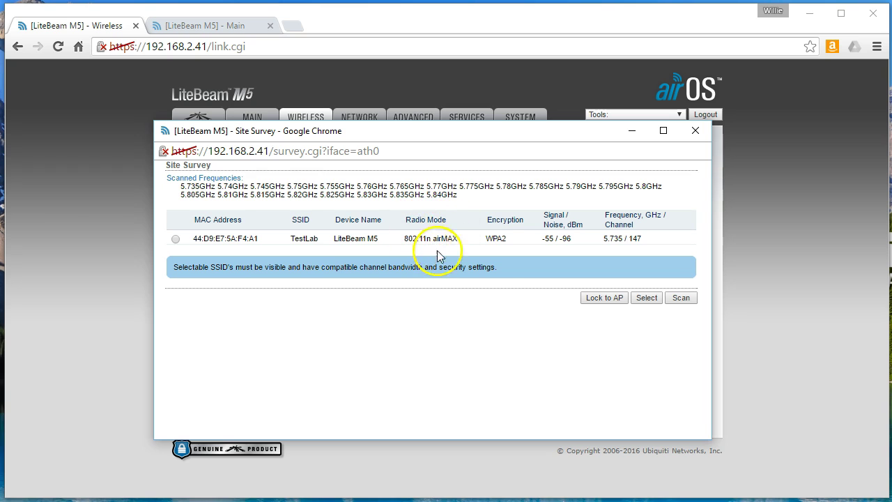
click(176, 240)
Lock the station to the TestLab access point and enter the preshared key
click(613, 298)
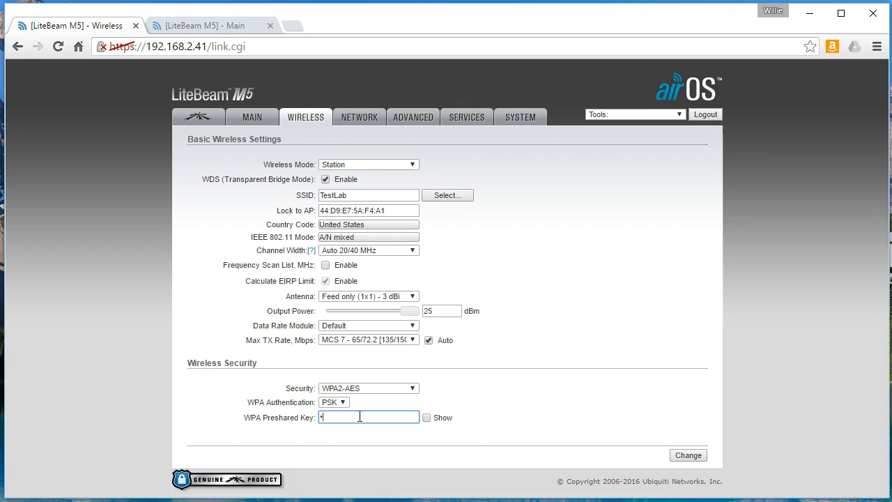
click(426, 417)
text(L)
Save and apply the station's wireless settings, then view the 192.168.2.38 status page
click(700, 457)
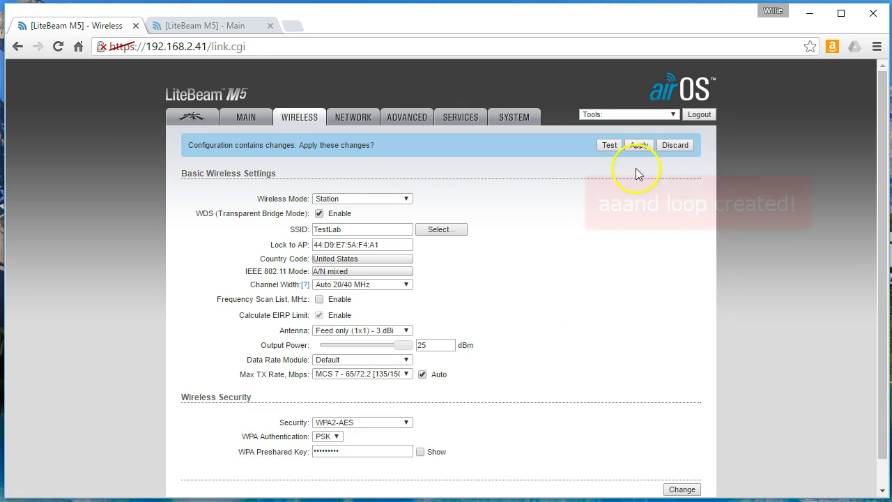
click(638, 146)
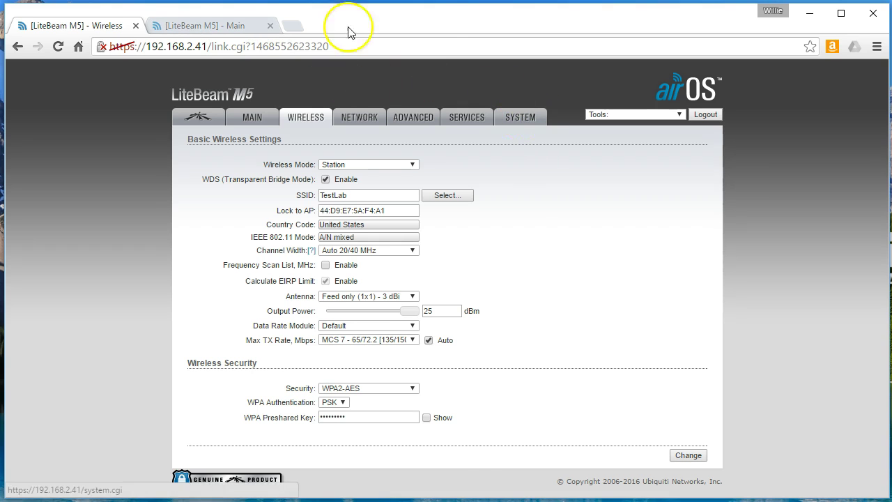
click(190, 25)
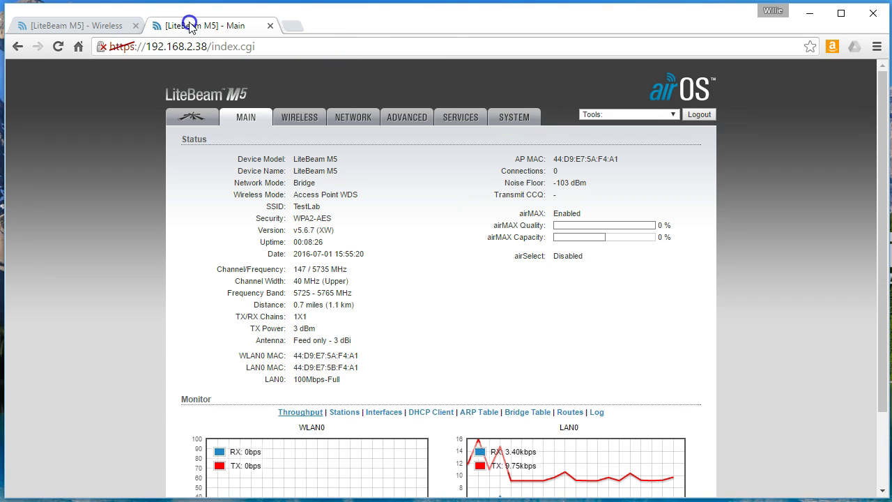
Rename the 192.168.2.38 radio to 'Lab Main Radio', save it and apply the change
click(520, 118)
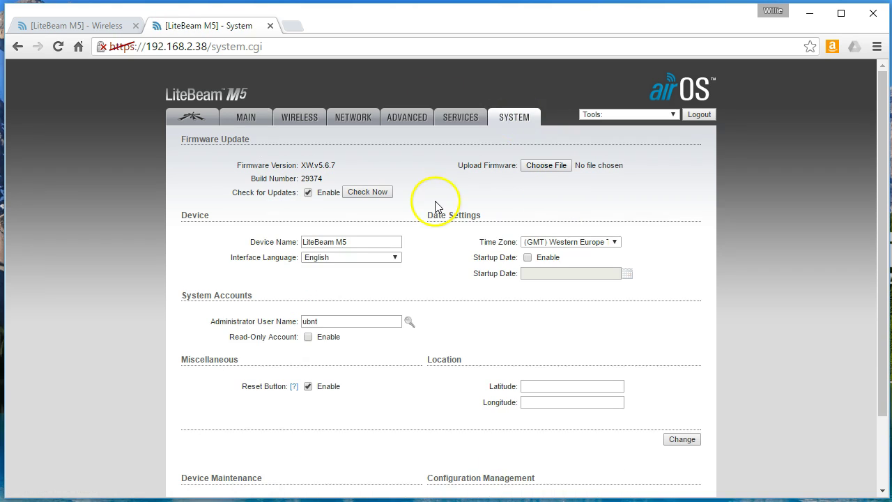
click(369, 241)
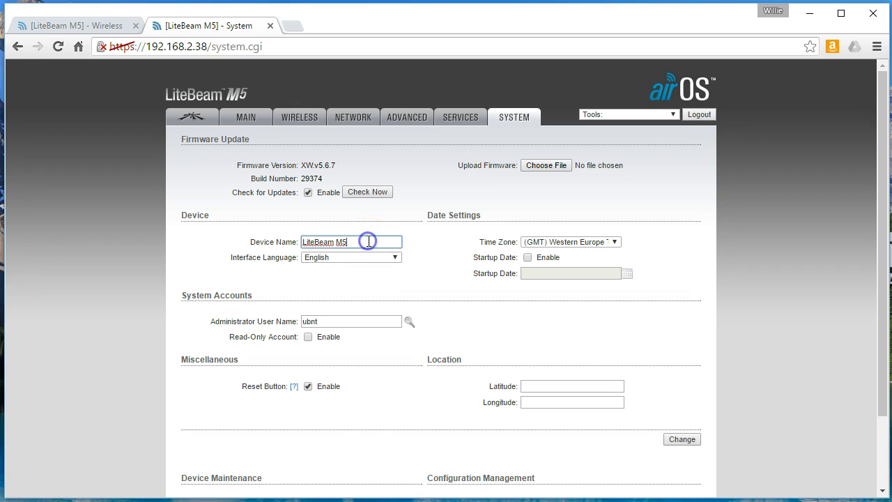
key(BackSpace)
key(BackSpace)
key(BackSpace)
key(BackSpace)
key(BackSpace)
key(BackSpace)
key(BackSpace)
key(BackSpace)
key(BackSpace)
key(BackSpace)
key(BackSpace)
text(Main Radio Lab)
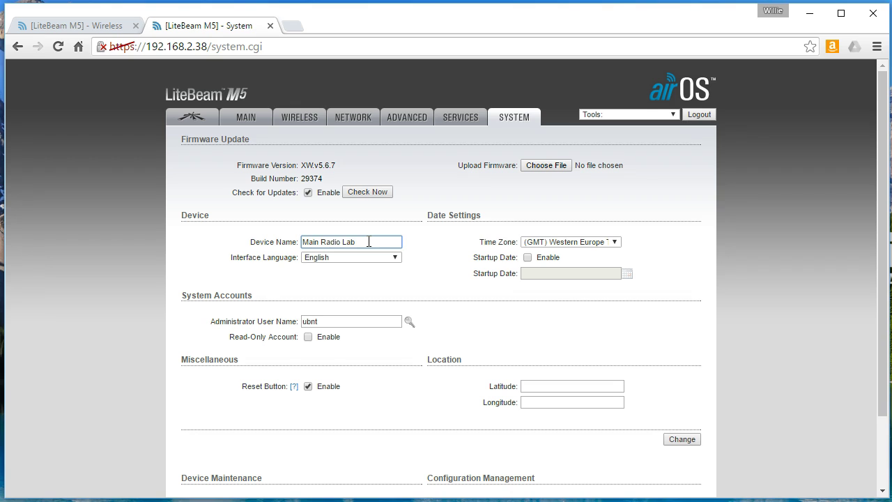
key(BackSpace)
key(BackSpace)
key(BackSpace)
key(BackSpace)
key(BackSpace)
key(BackSpace)
key(BackSpace)
key(BackSpace)
key(BackSpace)
key(BackSpace)
key(BackSpace)
key(BackSpace)
key(BackSpace)
text(Lab Main)
click(682, 439)
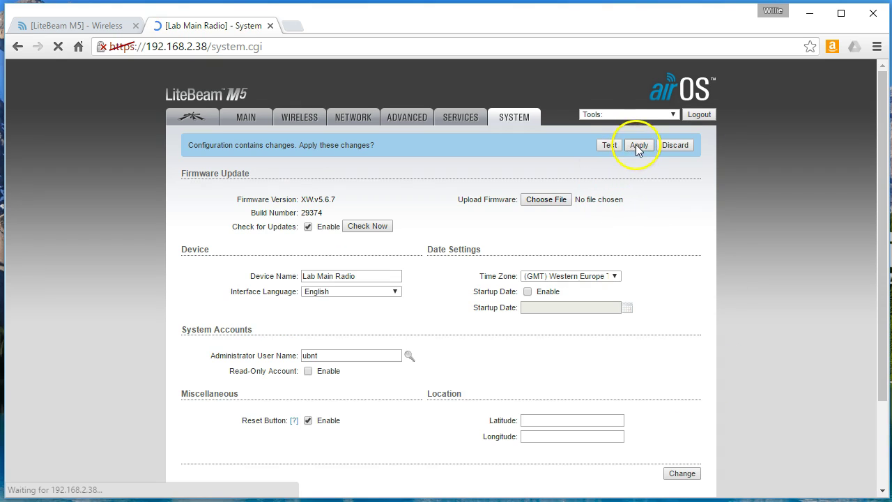
click(639, 145)
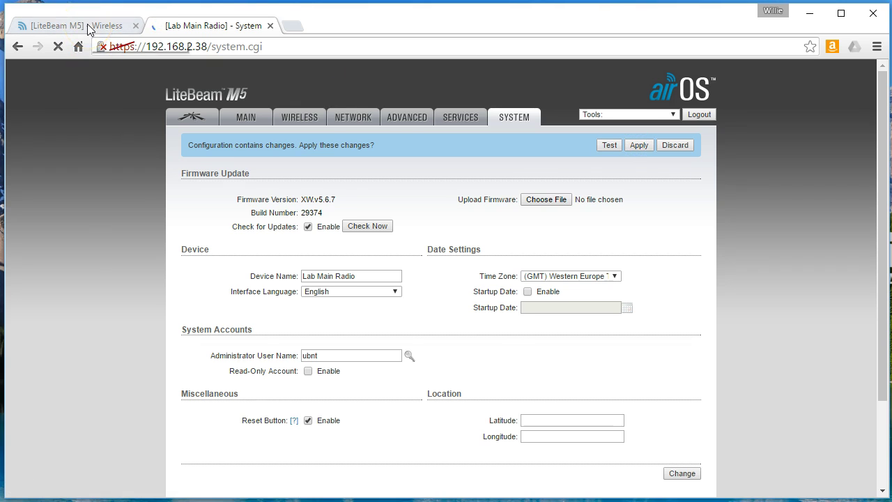
Open the 192.168.2.41 station's System settings, briefly checking the Lab Main Radio tab
click(89, 28)
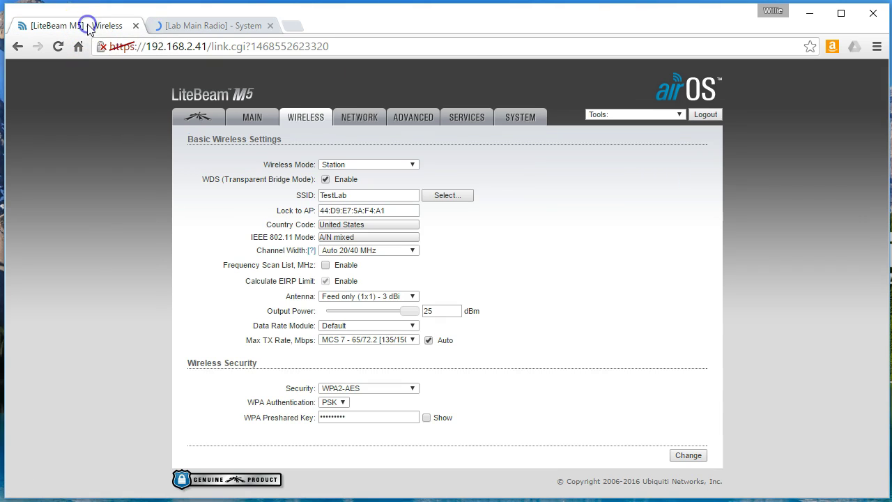
click(520, 117)
click(529, 182)
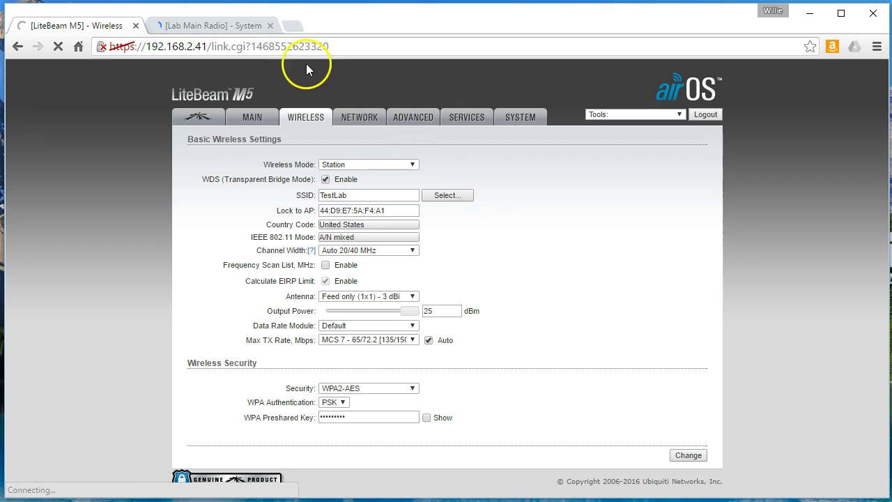
click(230, 28)
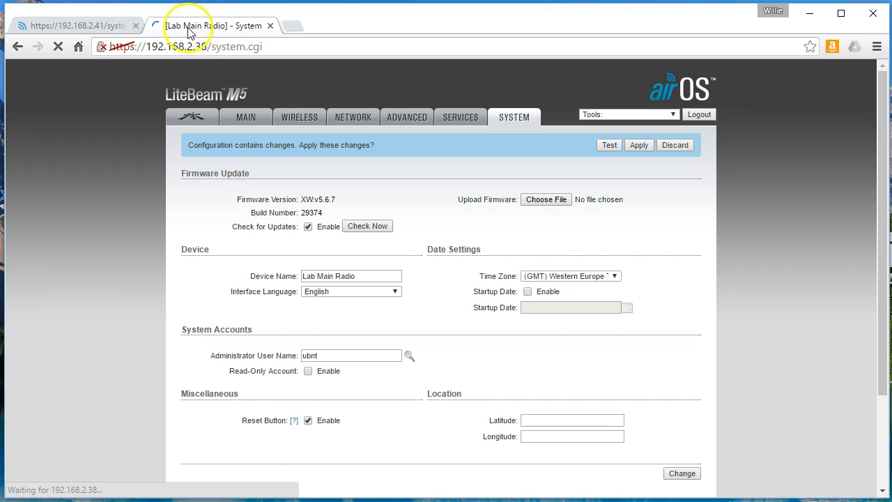
click(112, 26)
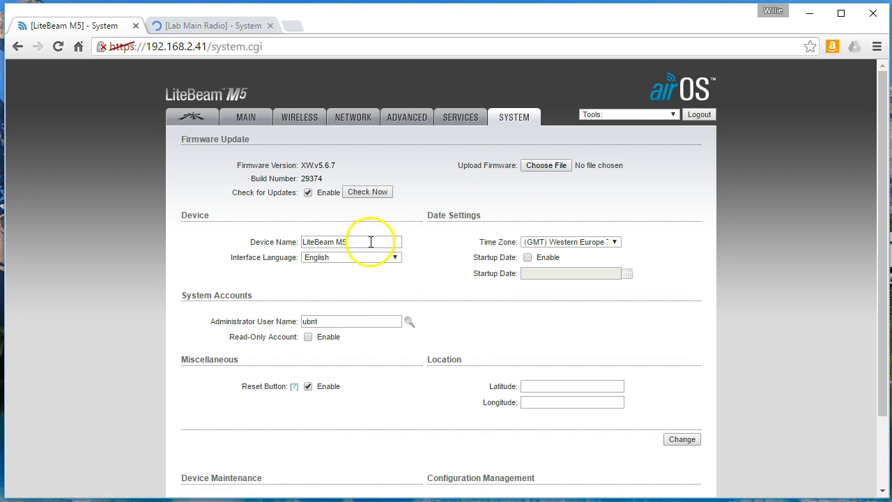
Rename the station 'Lab Remote Radio', save and apply, then return to Lab Main Radio
drag(371, 242, 259, 242)
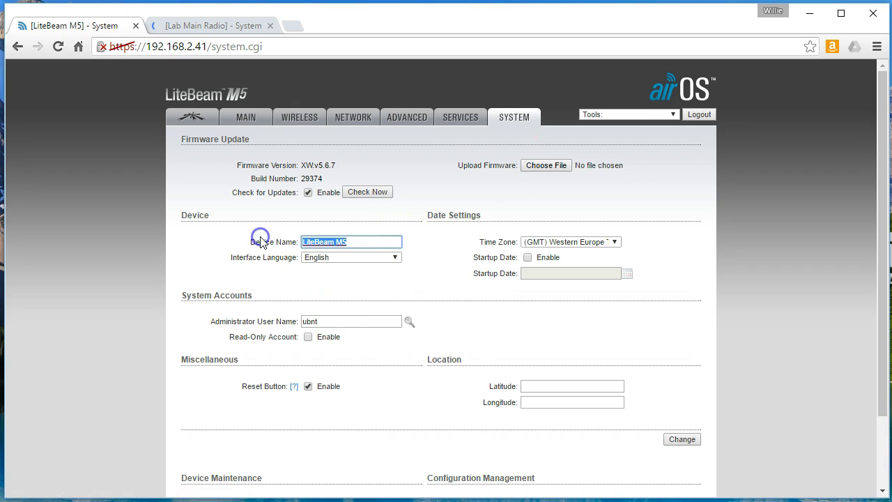
text(Lab Remote Radio)
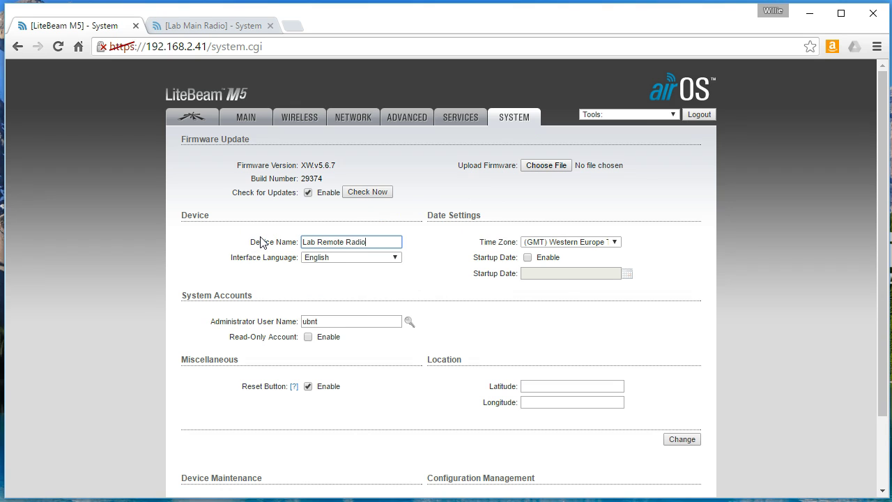
click(683, 440)
click(683, 441)
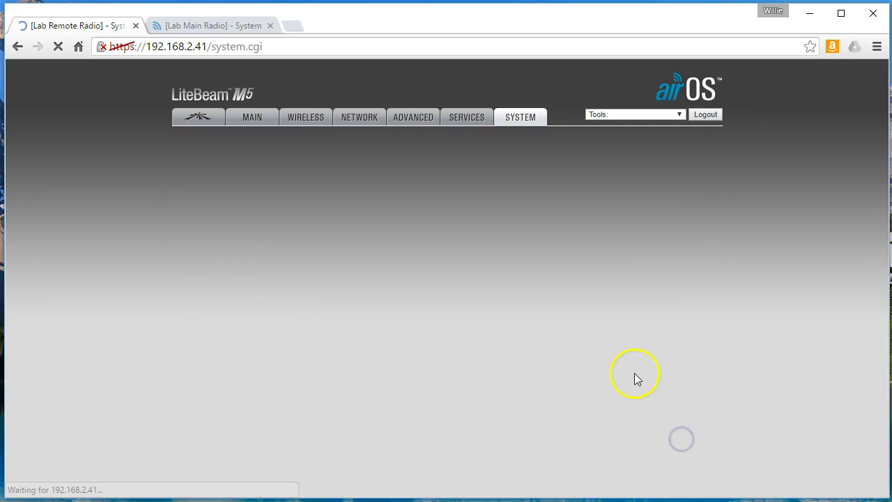
click(638, 144)
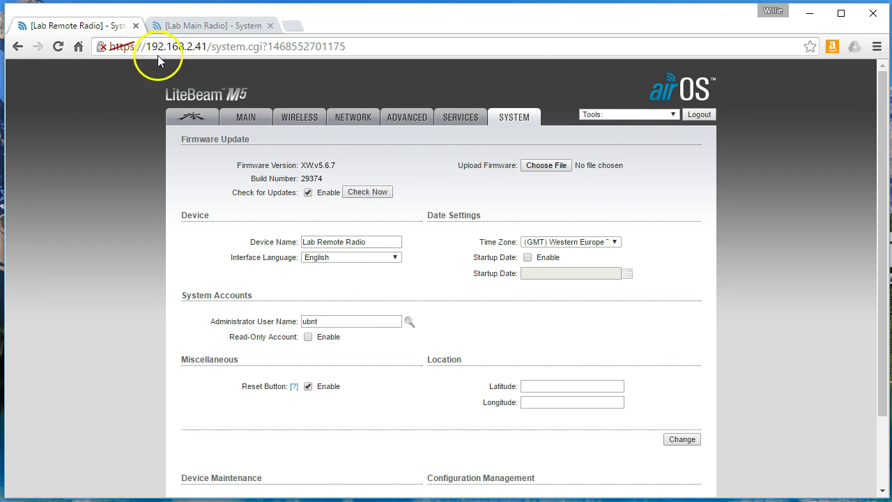
click(203, 28)
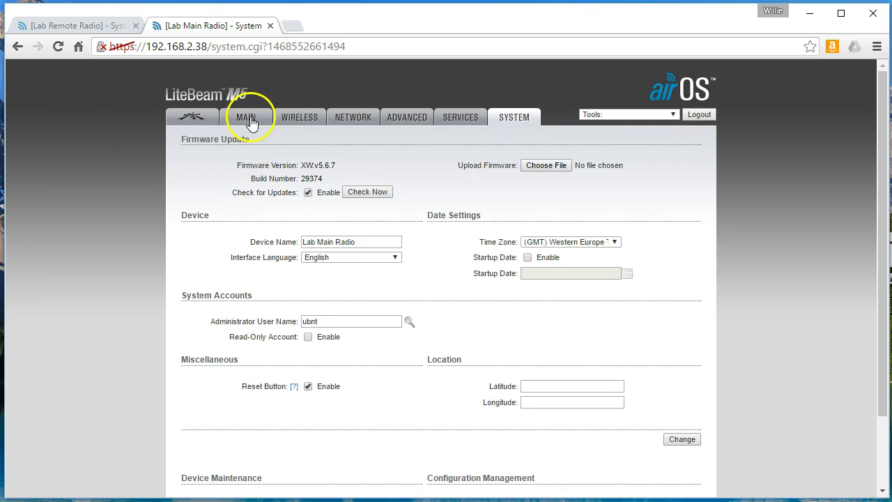
Lower Lab Remote Radio's output power to 3 dBm, then save and apply the change
click(247, 117)
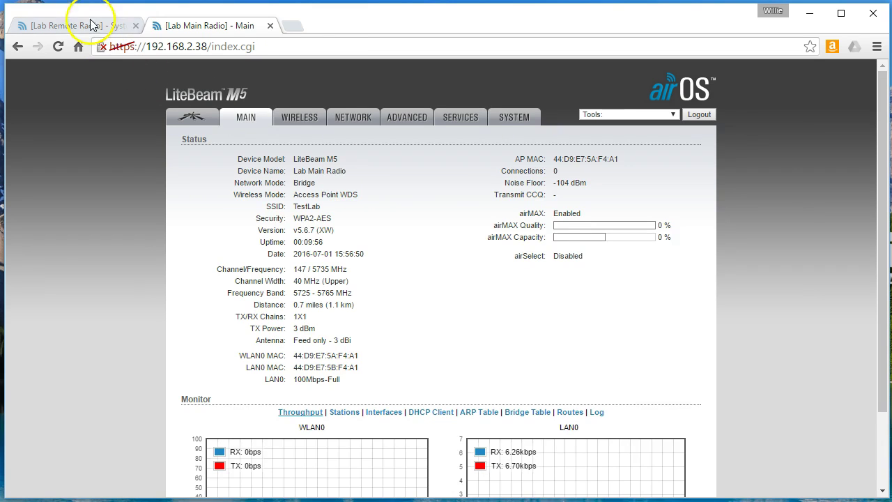
click(63, 24)
click(311, 117)
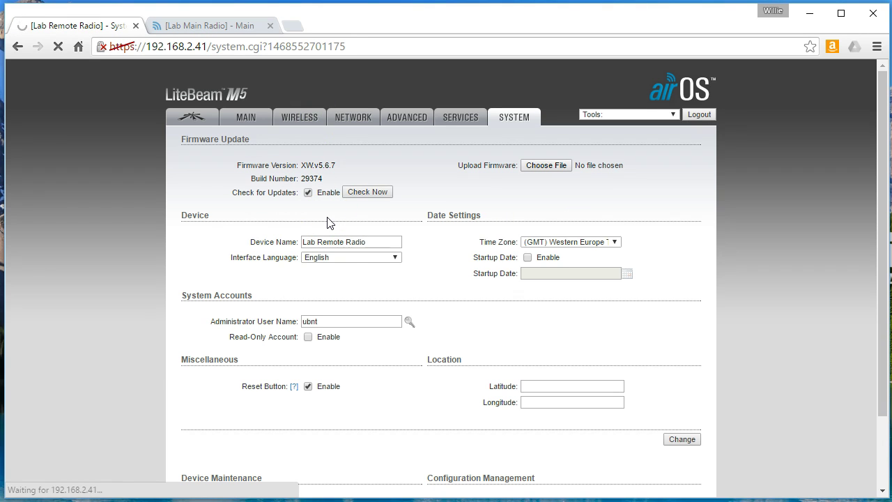
drag(411, 311, 351, 311)
click(689, 455)
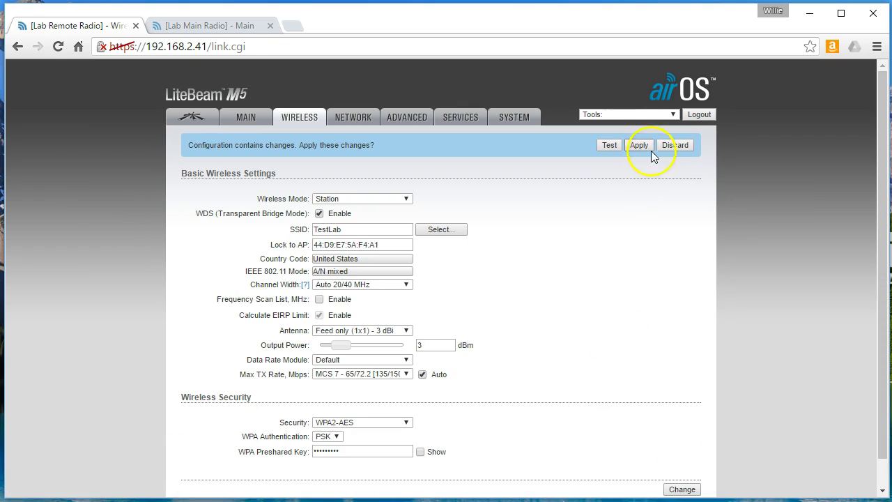
click(642, 146)
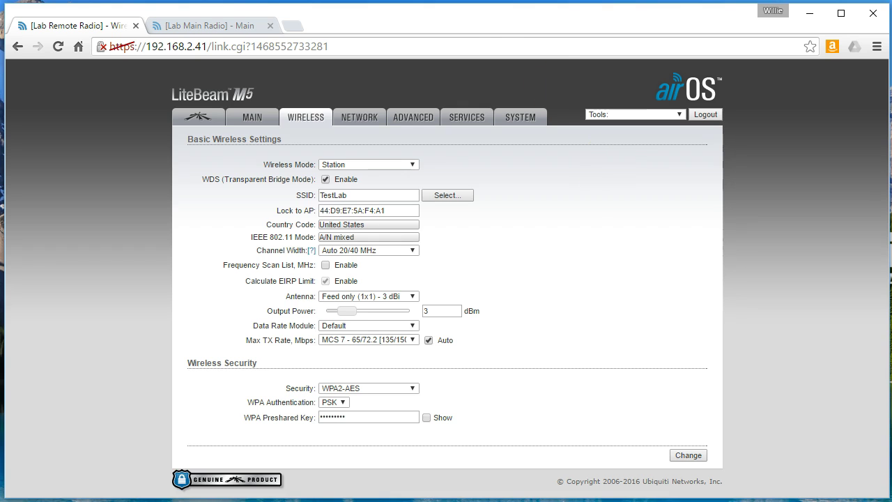
click(247, 117)
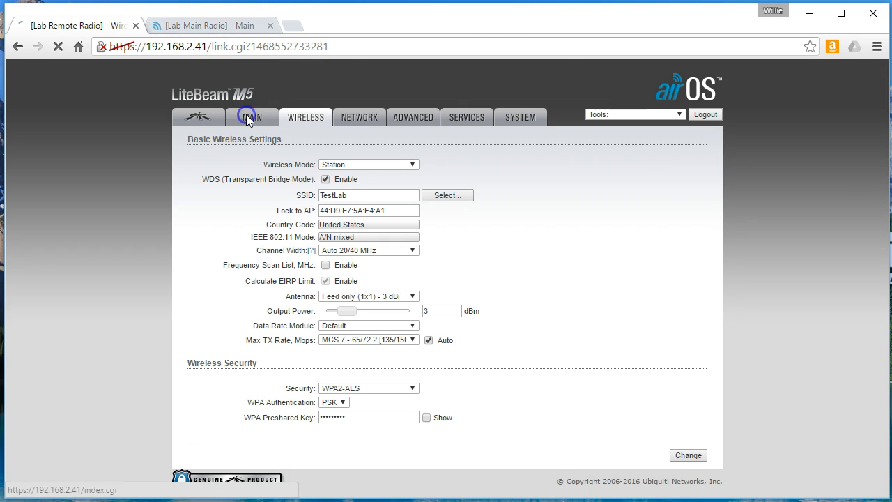
Review Lab Main Radio's status, then Lab Remote Radio's link at -58 dBm and 95% airMAX quality
click(216, 26)
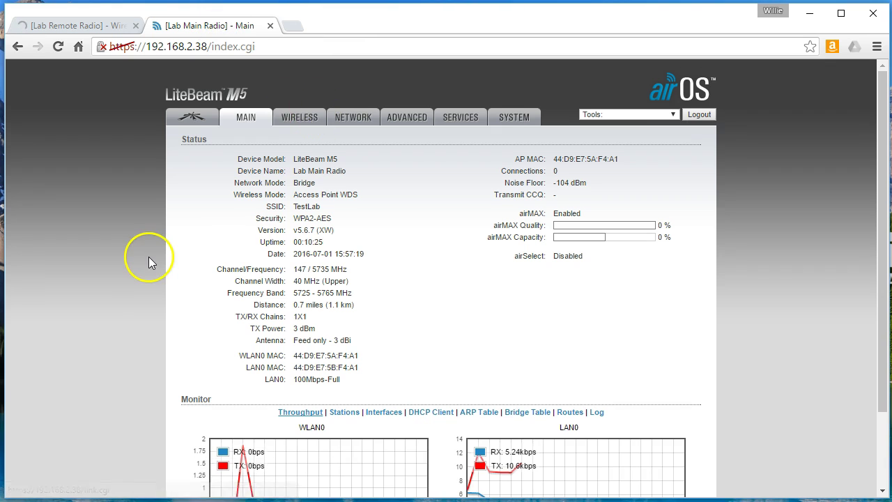
scroll(149, 261, down, 3)
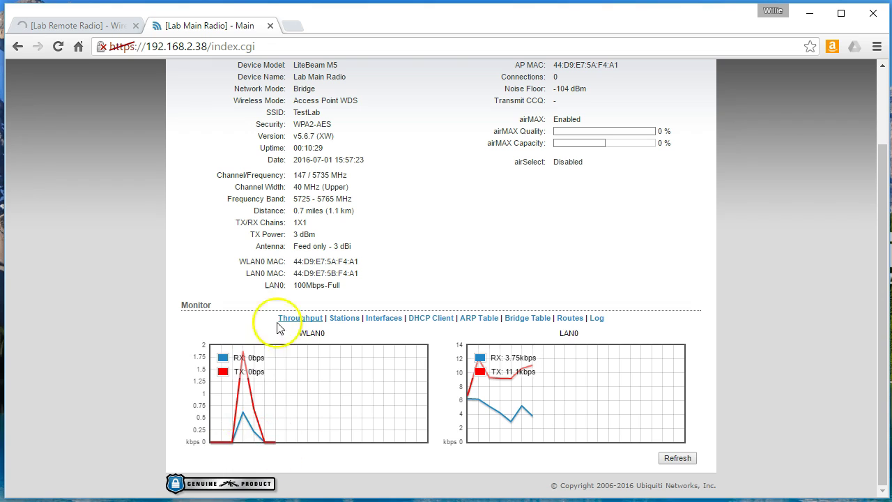
drag(298, 334, 337, 336)
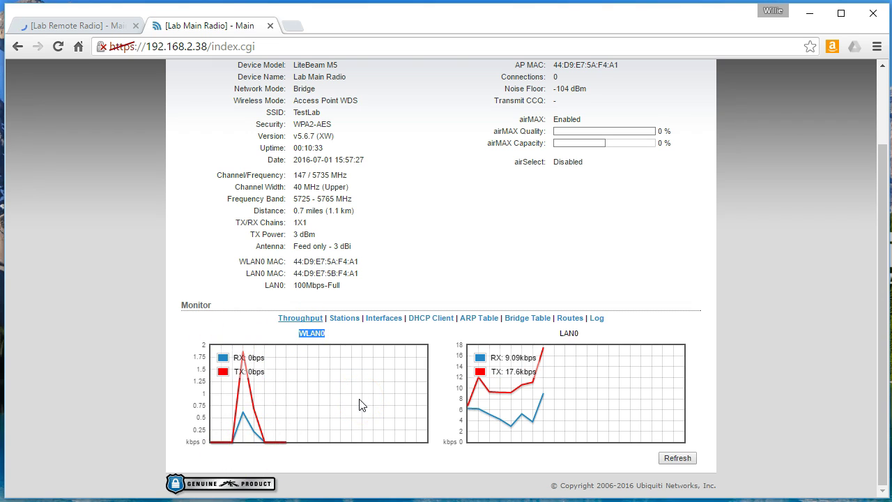
scroll(359, 405, up, 3)
click(105, 27)
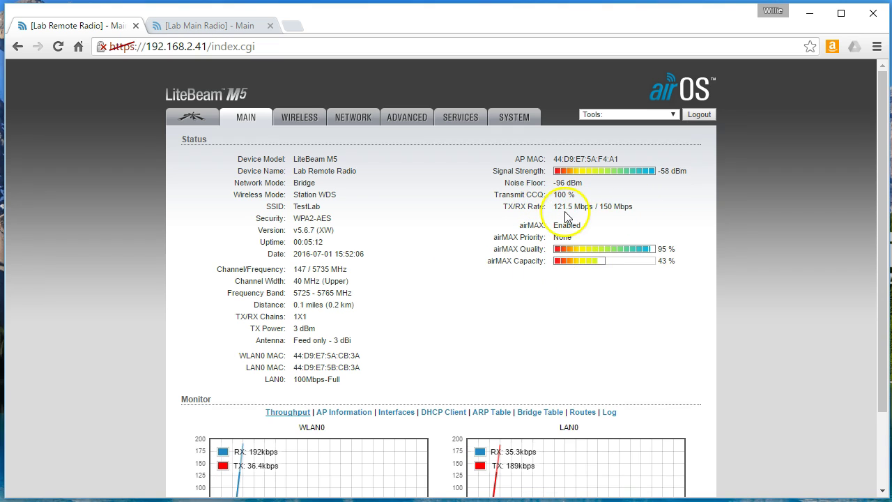
scroll(498, 237, down, 1)
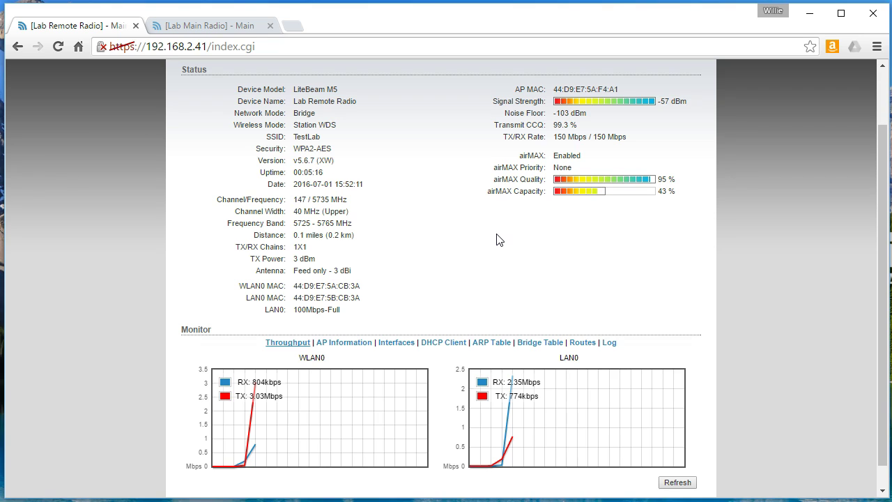
scroll(496, 240, up, 1)
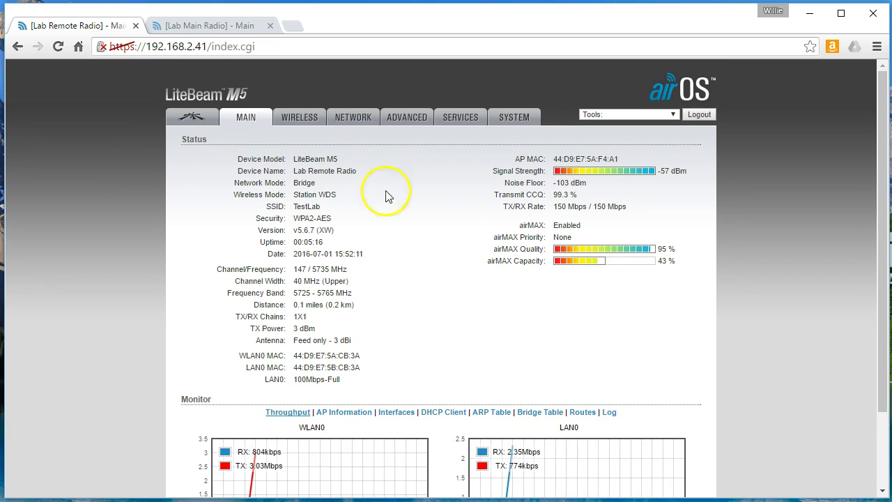